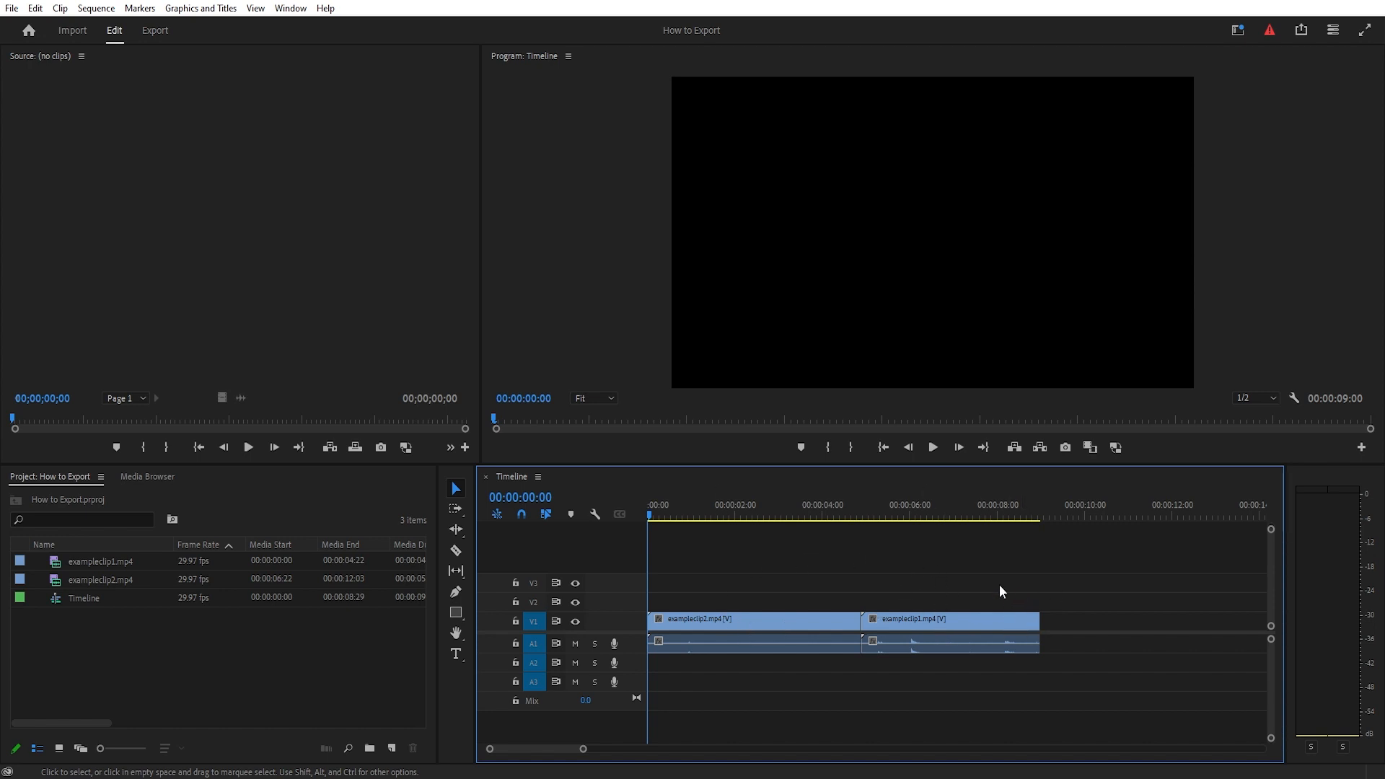
- Open the media export settings for the Timeline sequence
click(933, 447)
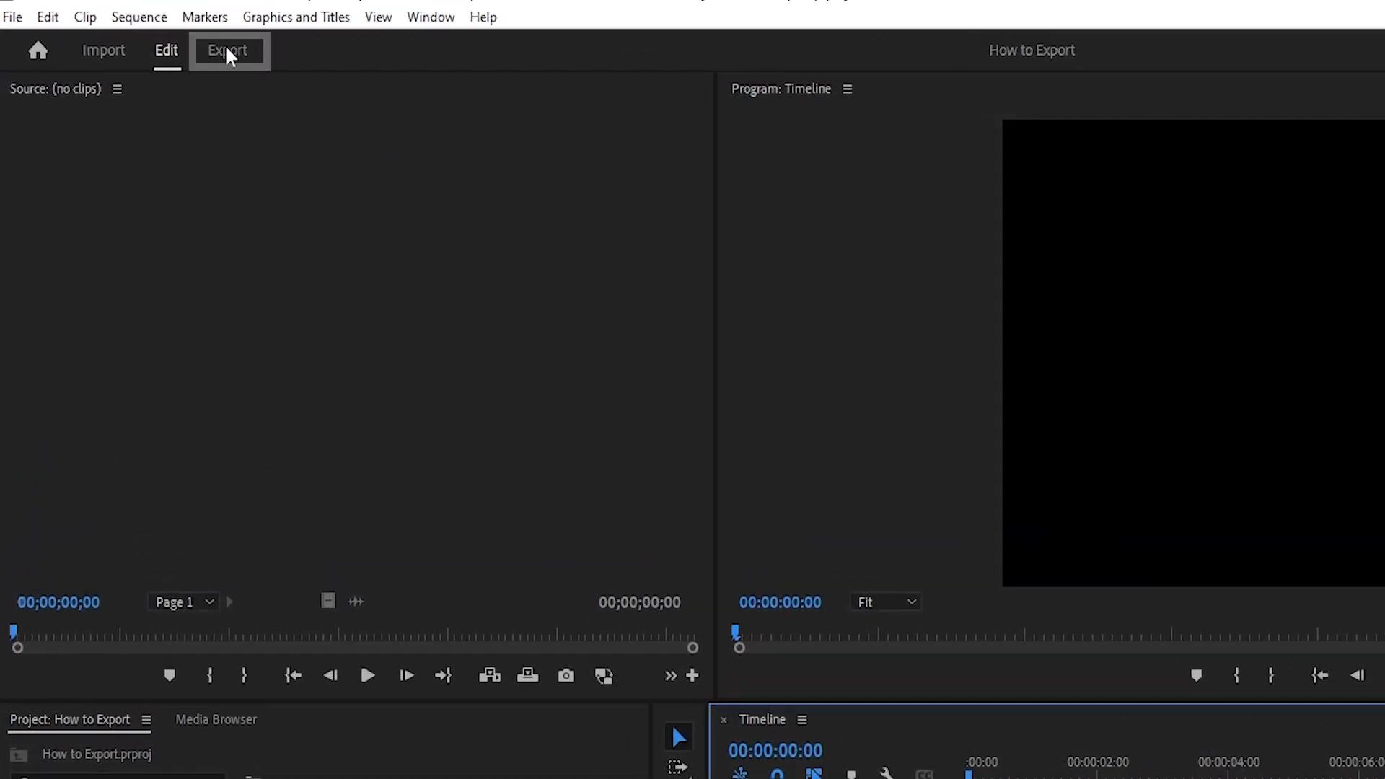
click(13, 19)
mouse_move(60, 711)
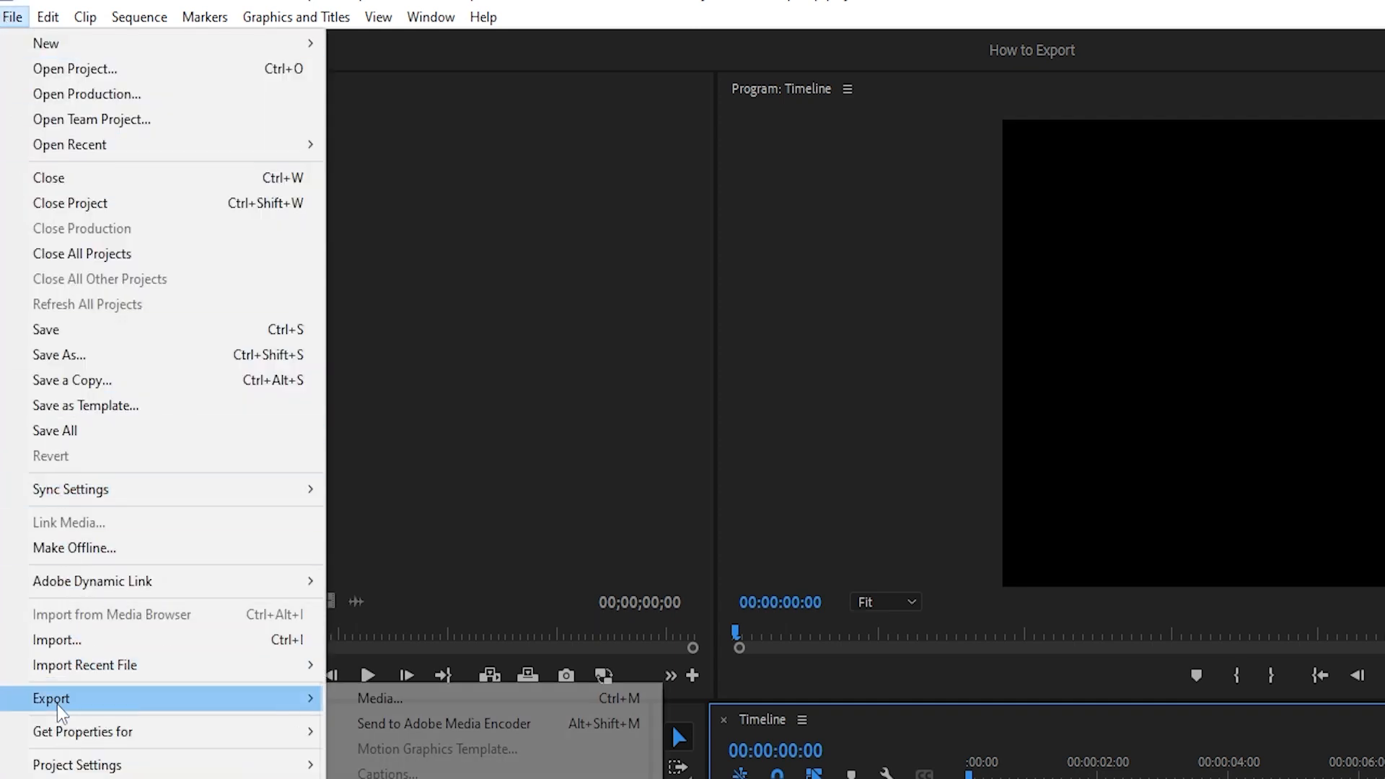
click(375, 698)
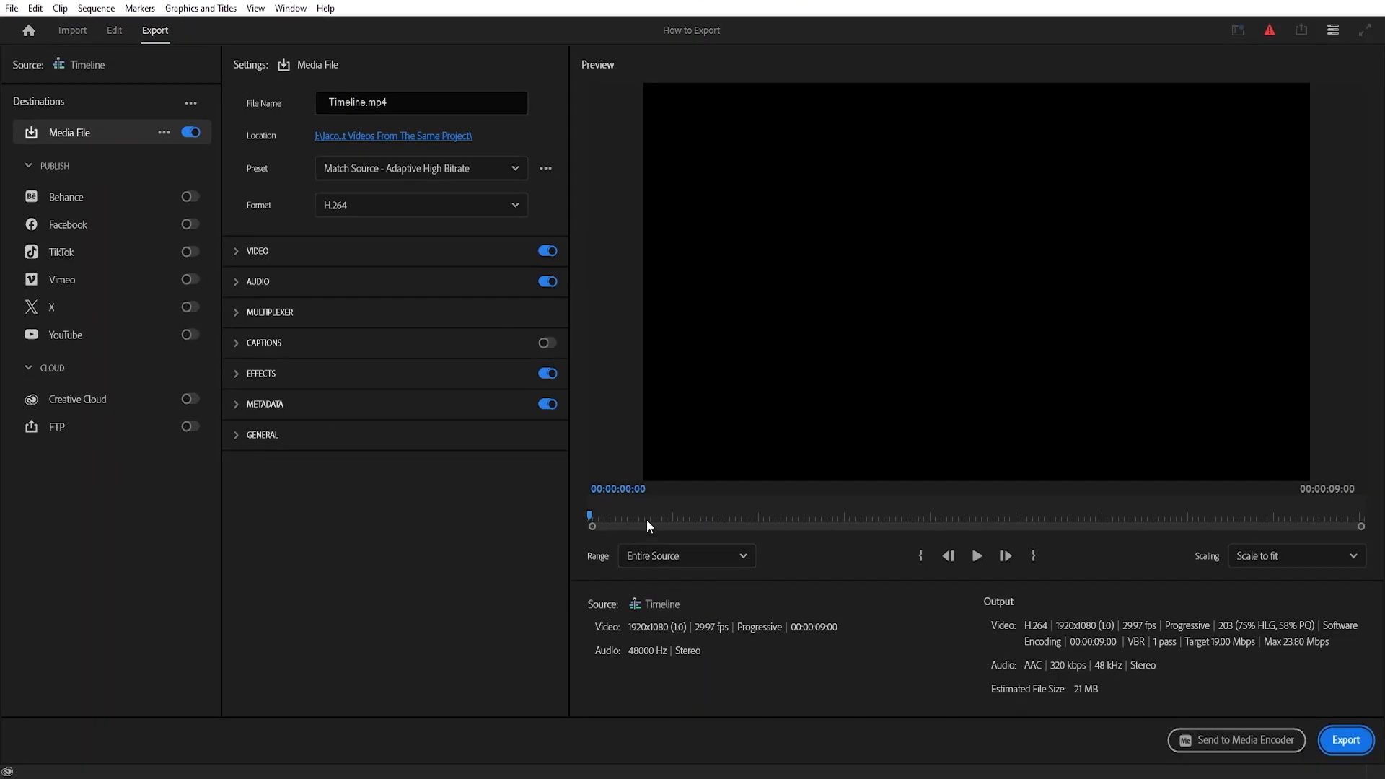
- Scrub through the export preview to the end of the first clip at 00:00:04:26
drag(648, 518, 944, 518)
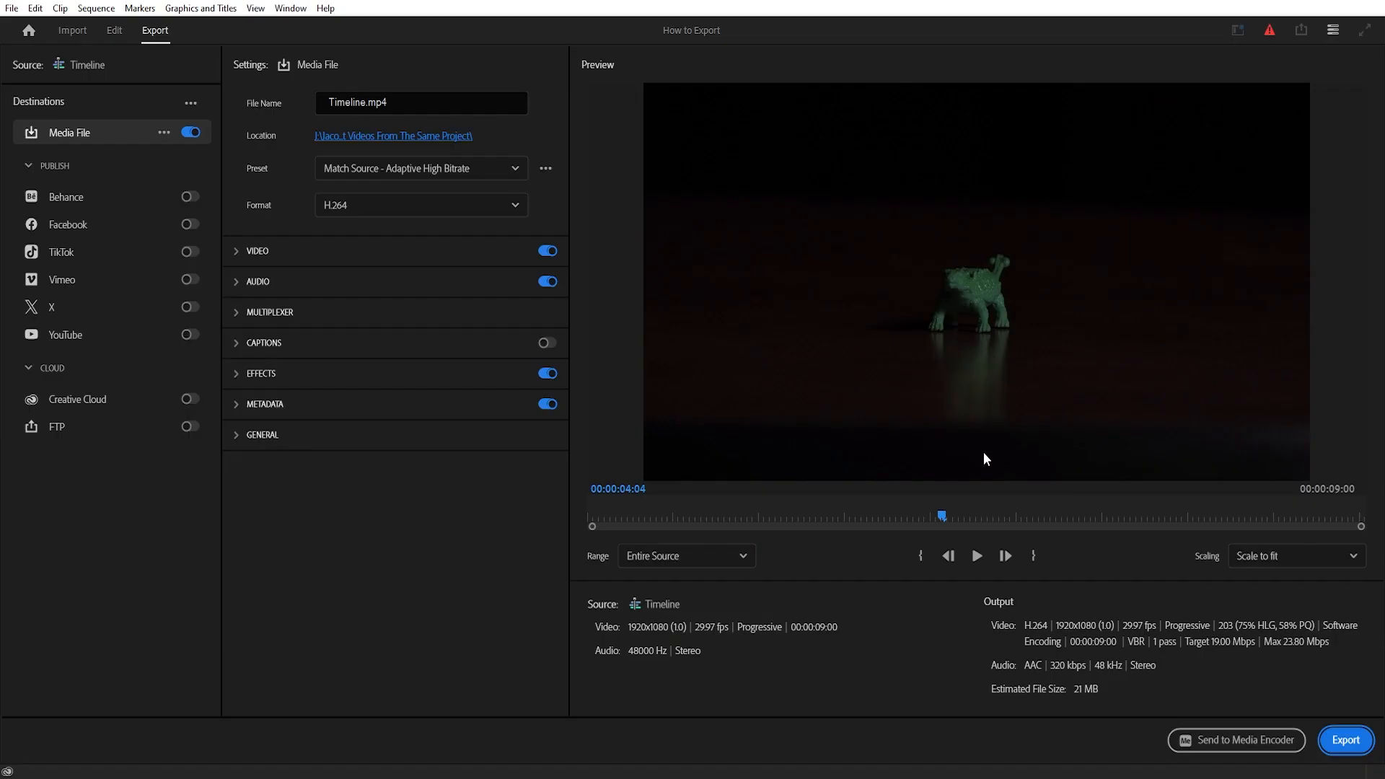
click(944, 514)
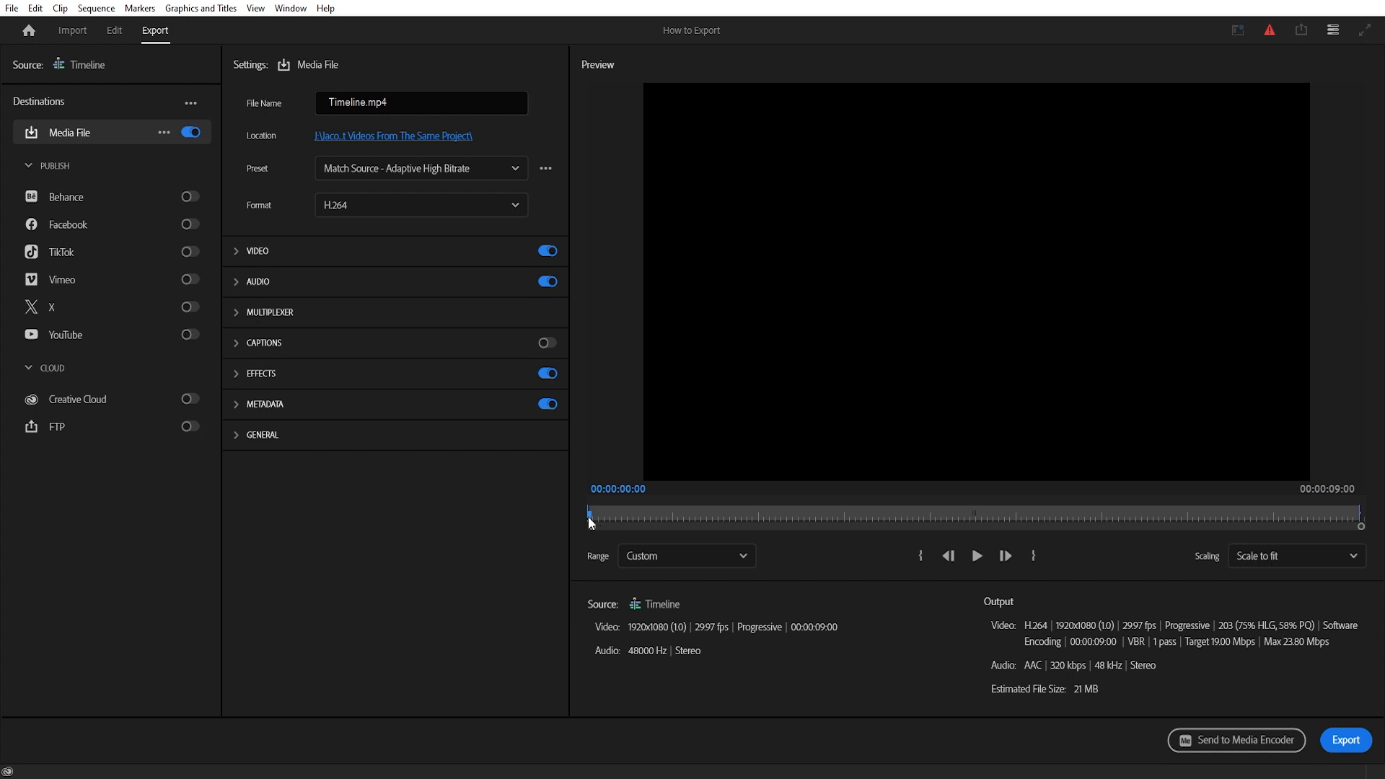
drag(590, 518, 1006, 524)
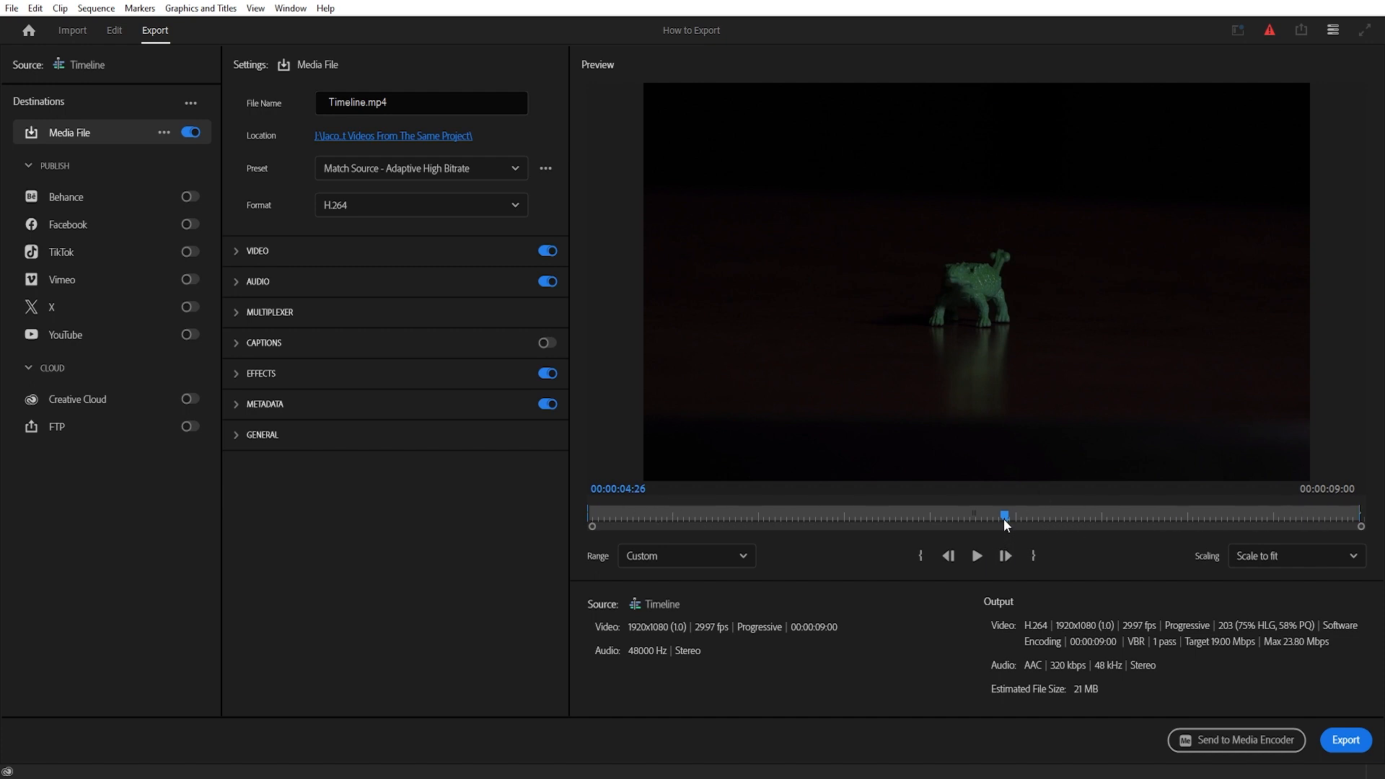
drag(1006, 518, 1005, 518)
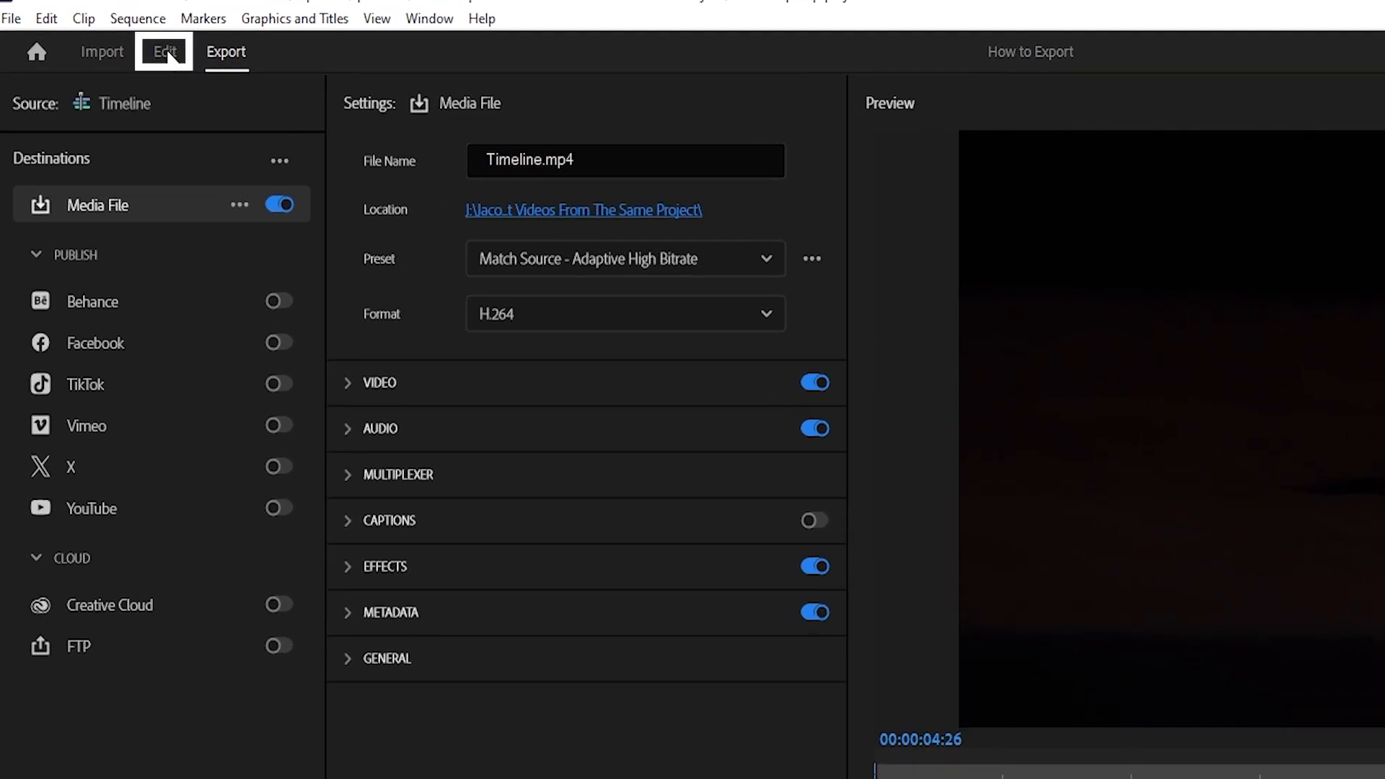
- Return to editing and place the timeline playhead on the last frame of exampleclip2.mp4 at 00:00:04:26
click(166, 50)
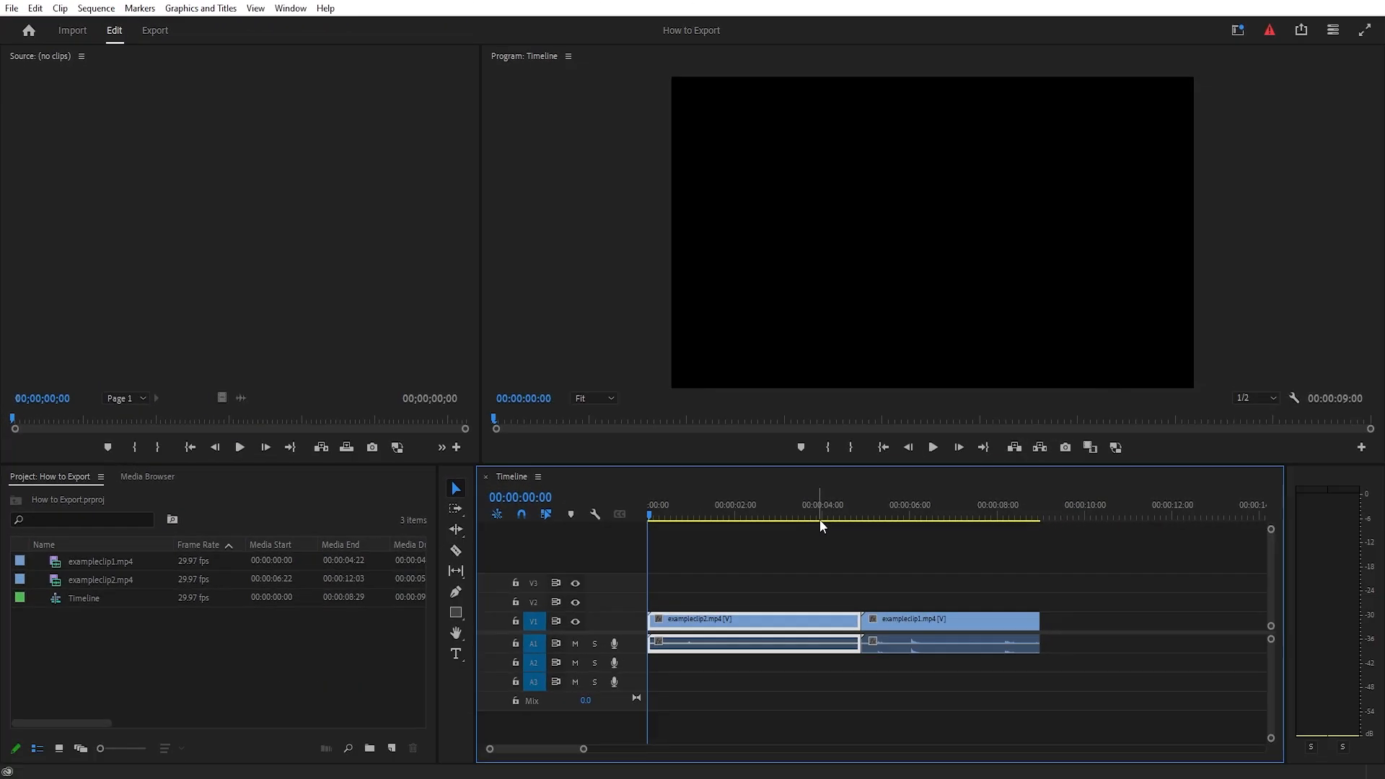
drag(815, 521, 862, 505)
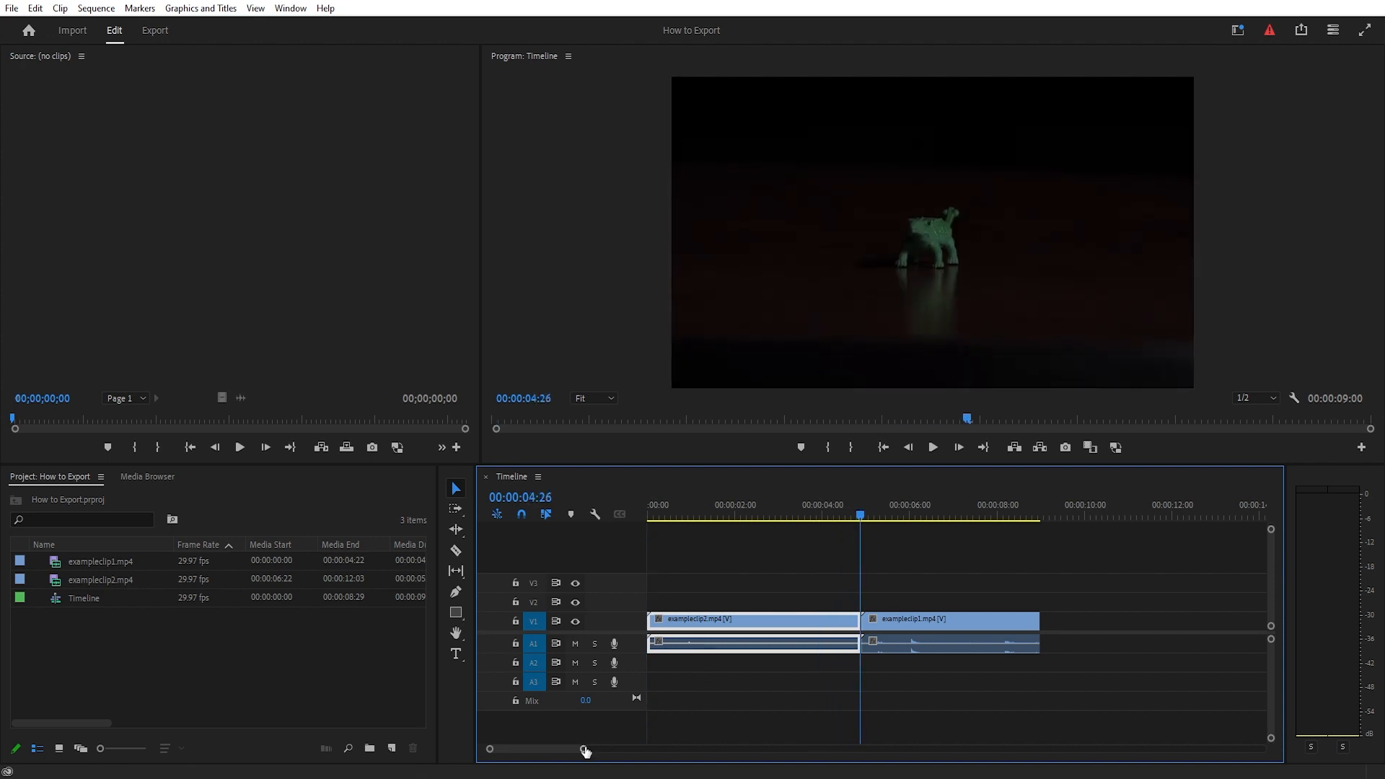
drag(584, 750, 520, 748)
click(958, 447)
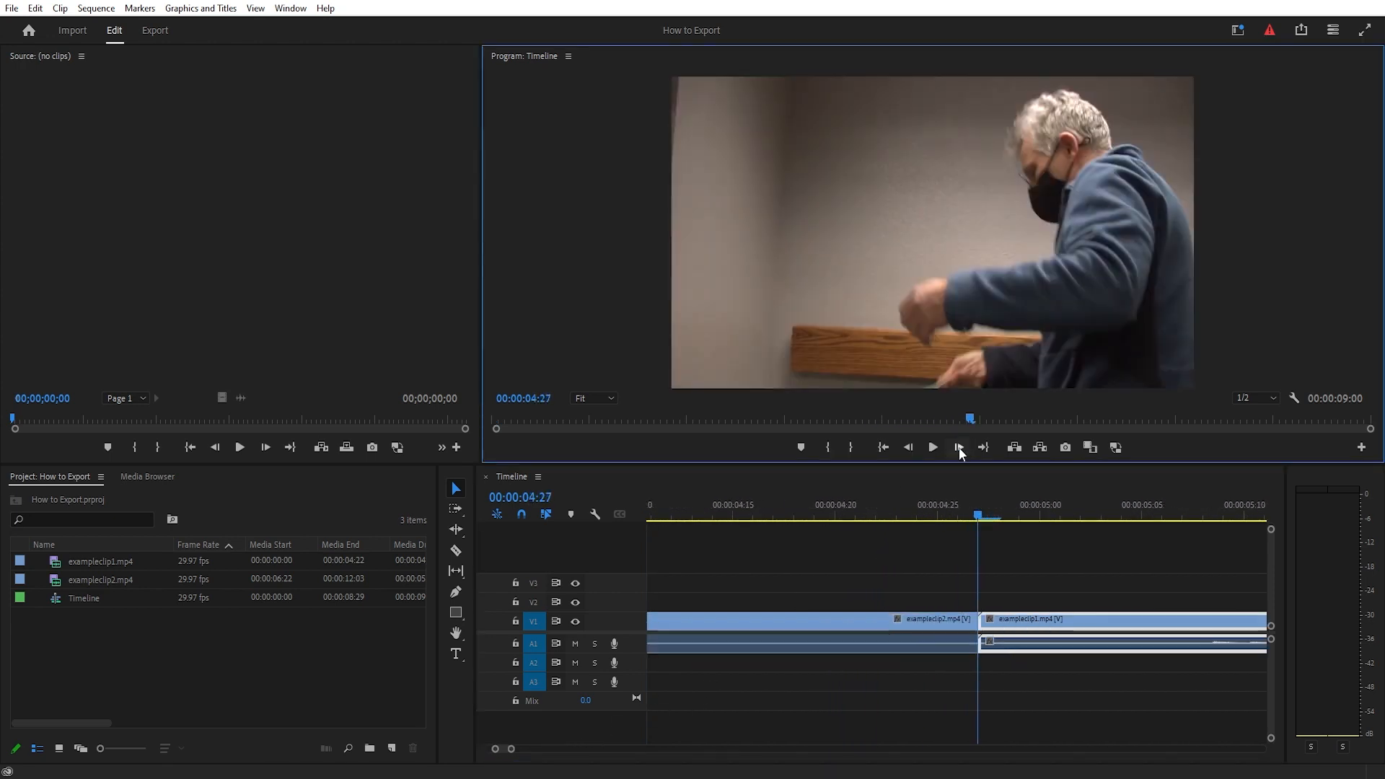
click(908, 447)
click(960, 630)
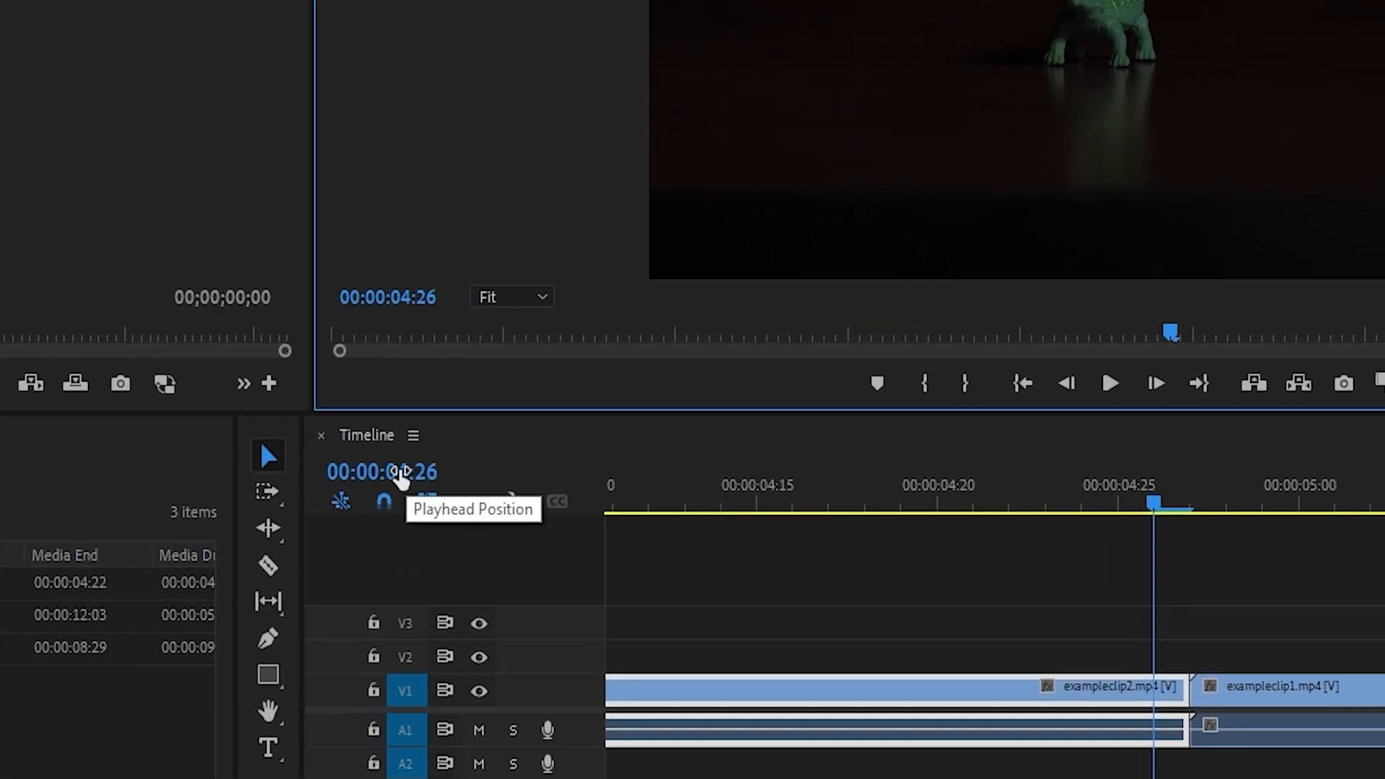
click(388, 472)
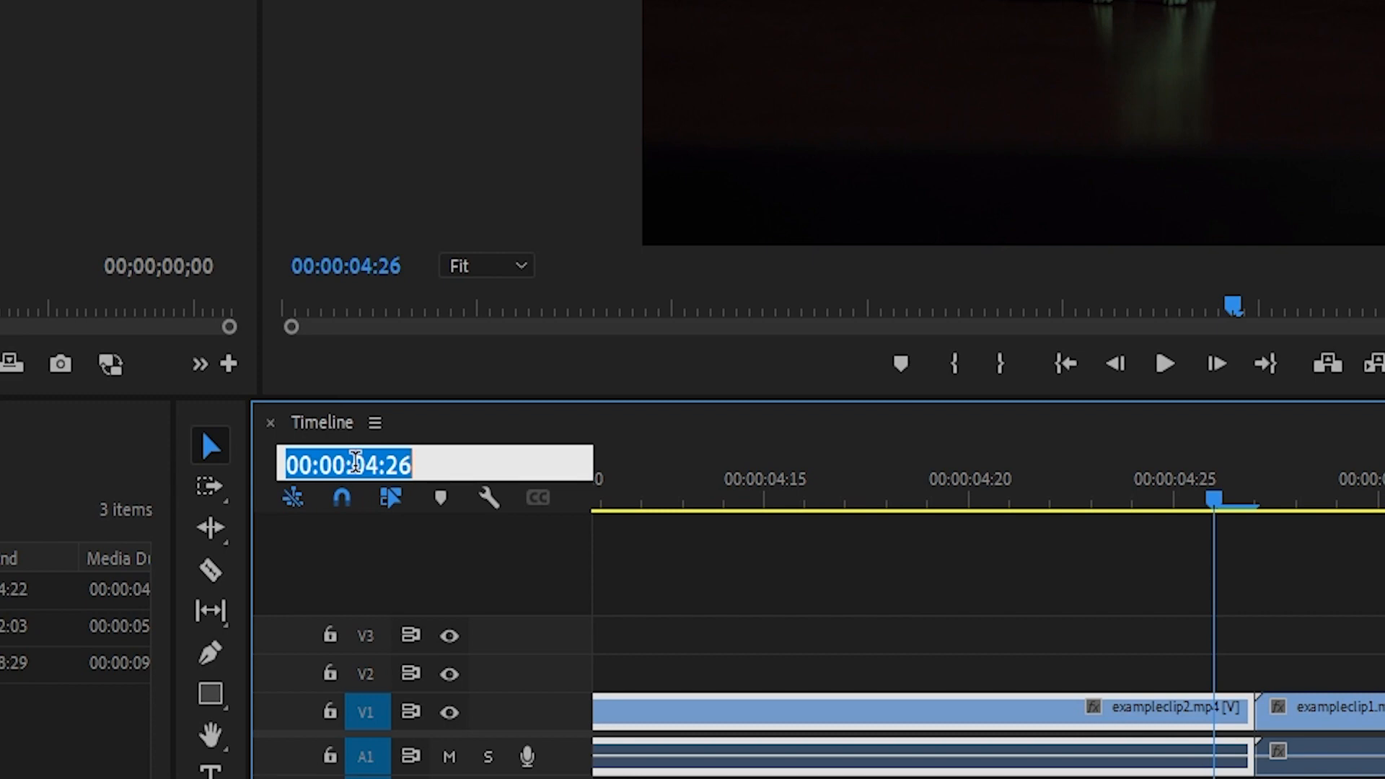
click(699, 603)
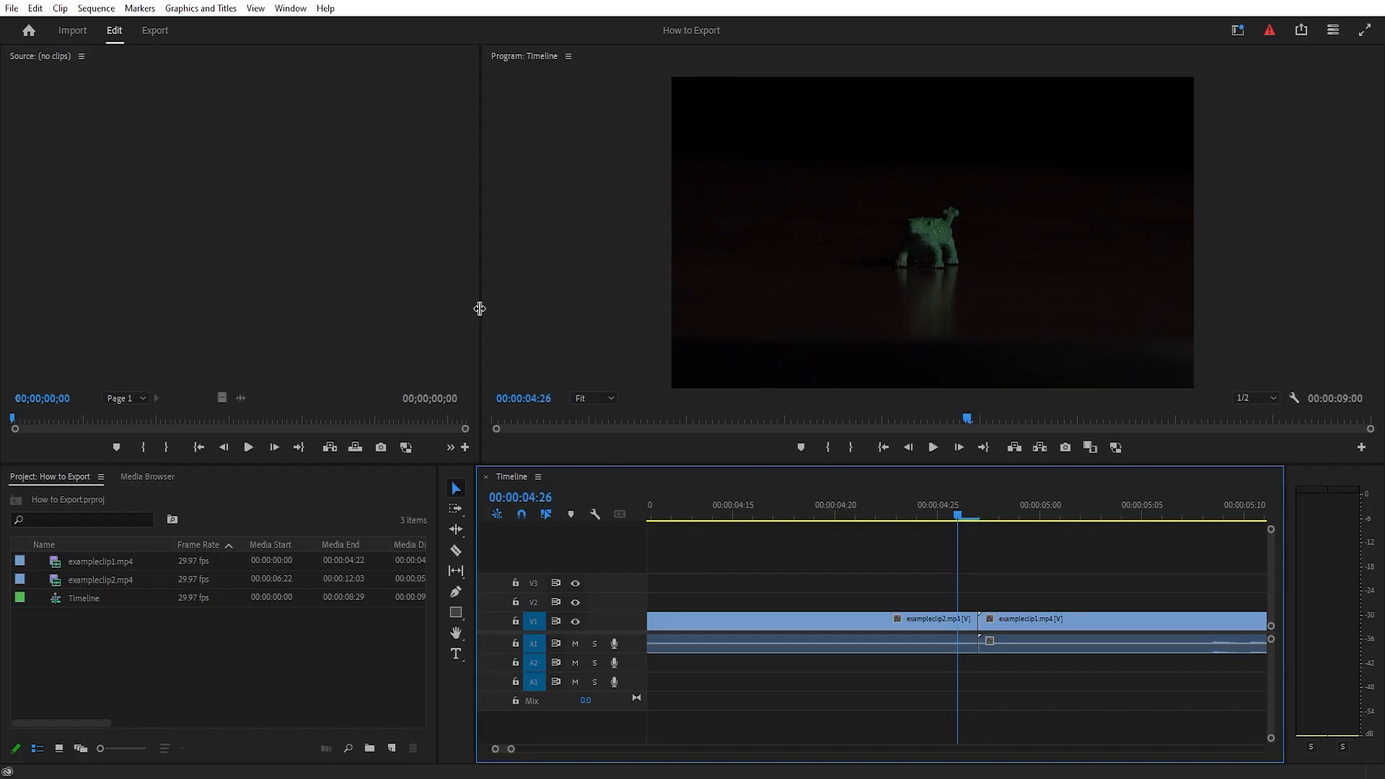
- Set the export range's out point at 00:00:04:26 and export the first clip as Timeline.mp4
click(156, 32)
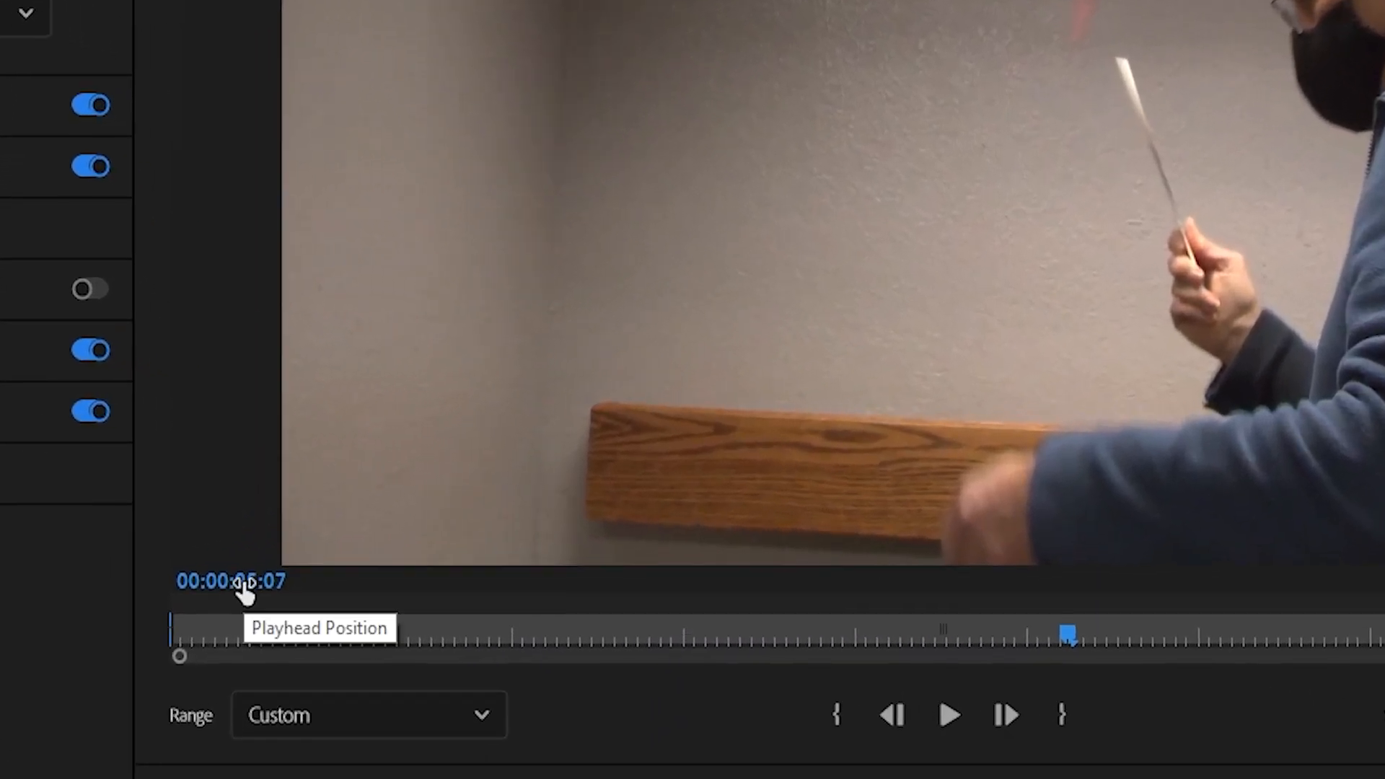
click(333, 559)
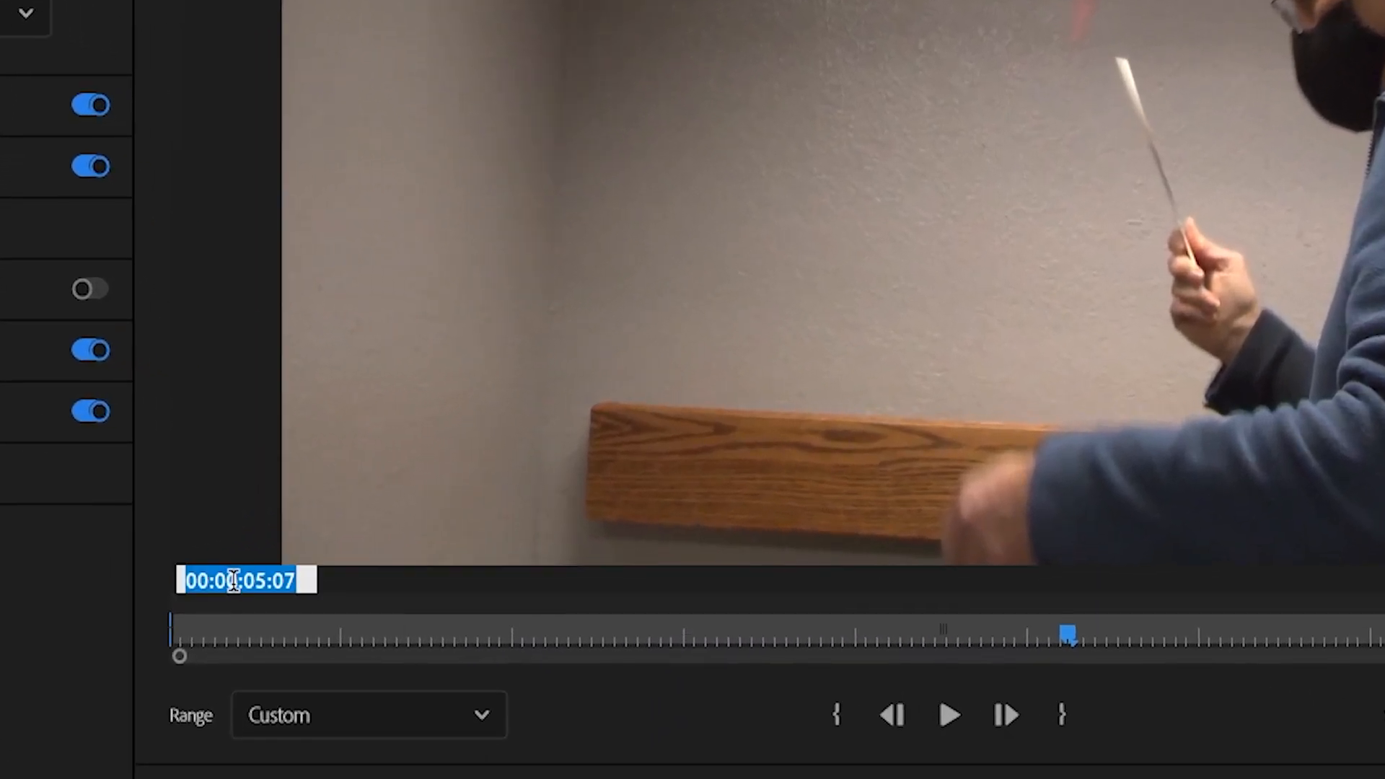
text(426)
key(Return)
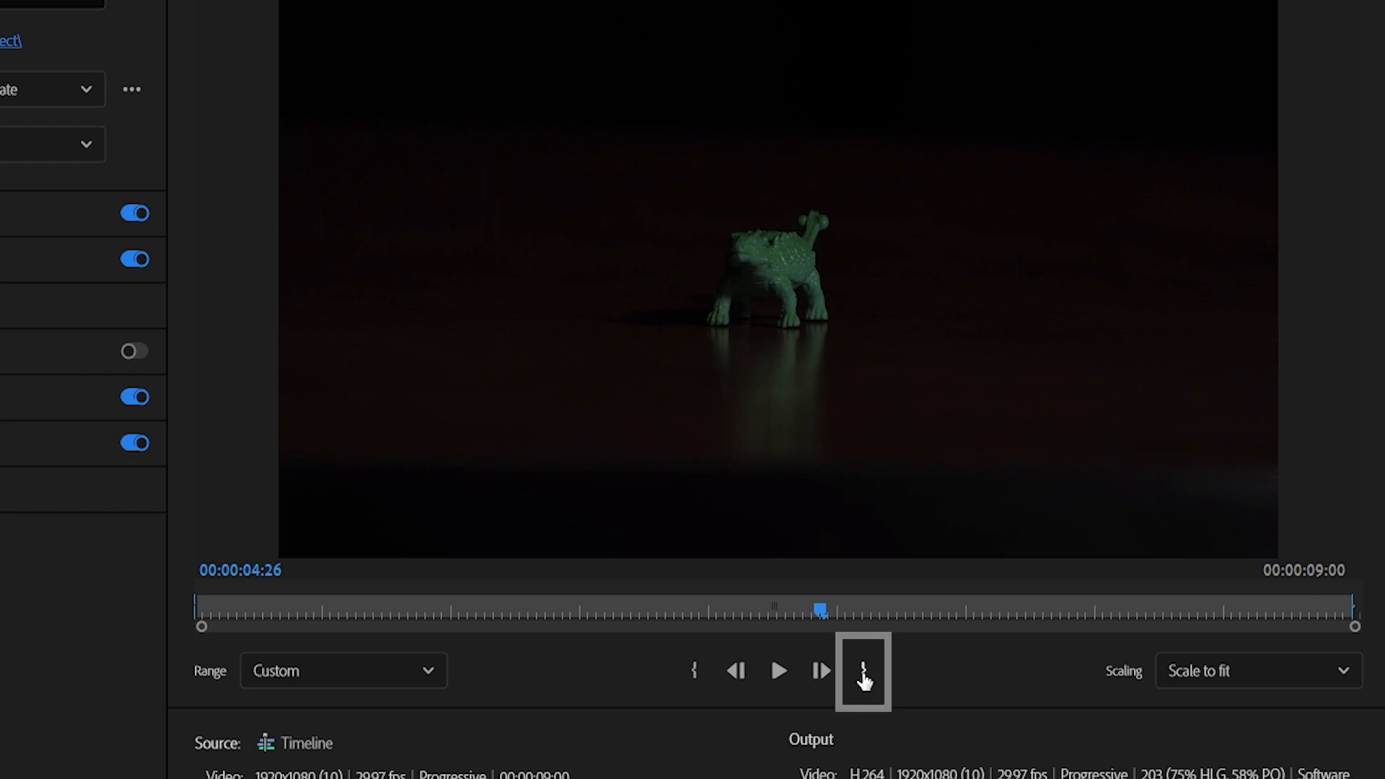
click(864, 678)
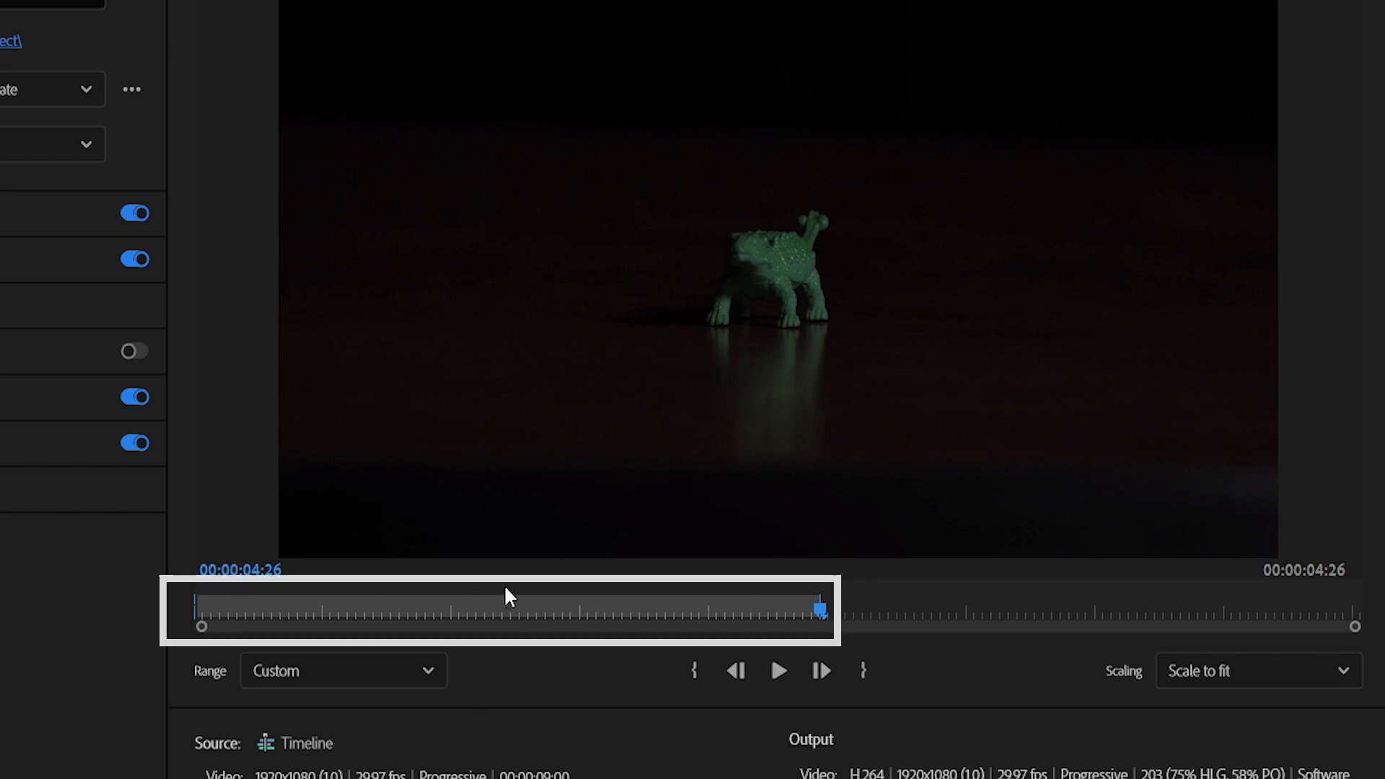
click(1346, 743)
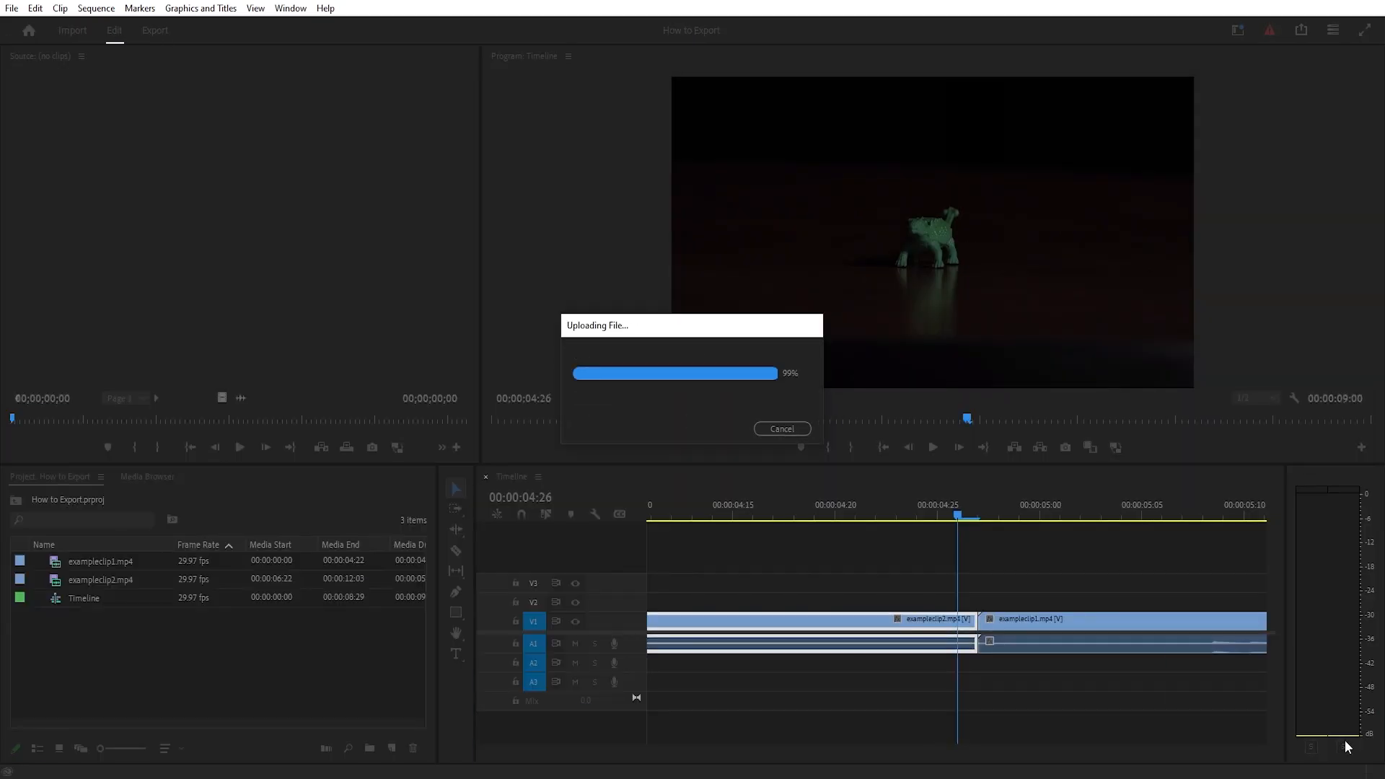
- Advance the timeline playhead one frame to the first frame of exampleclip1.mp4 at 00:00:04:27
click(959, 448)
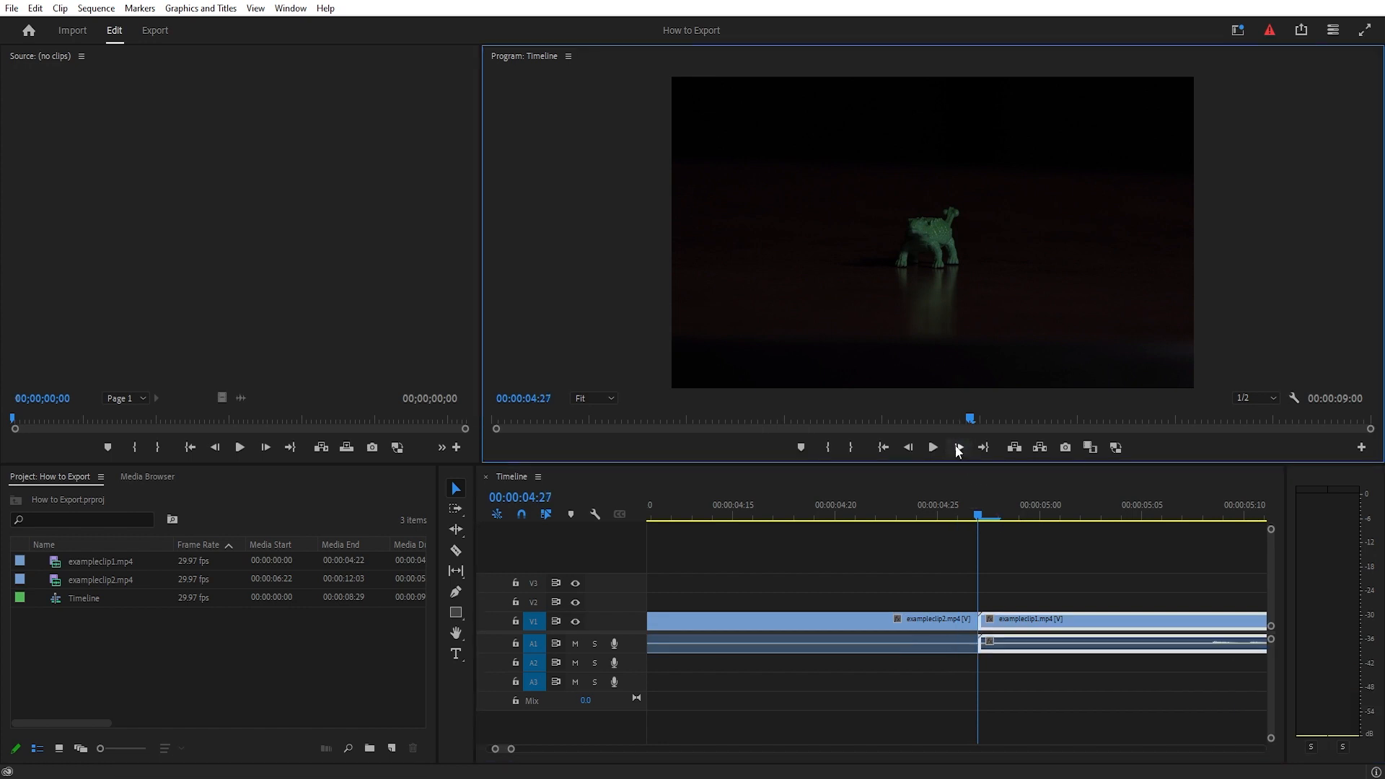
click(571, 321)
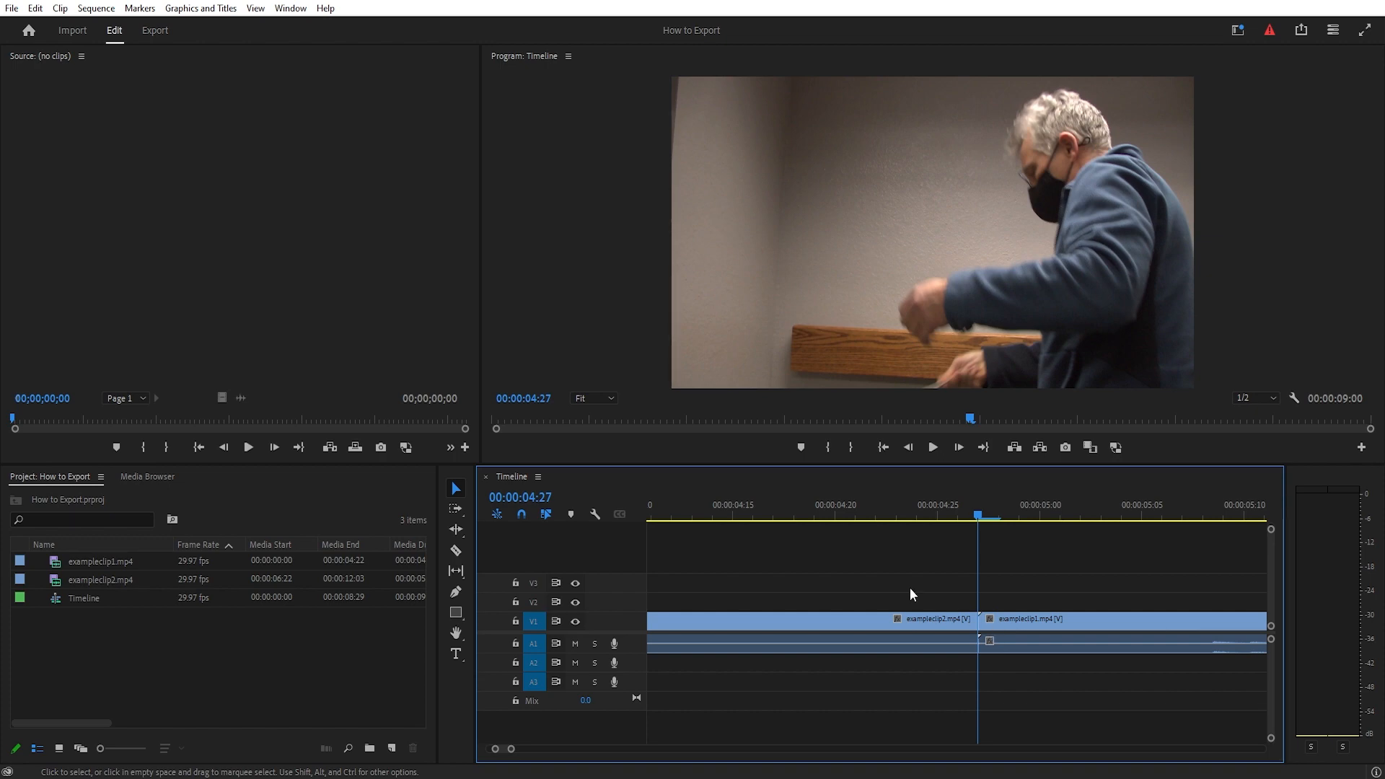
click(520, 497)
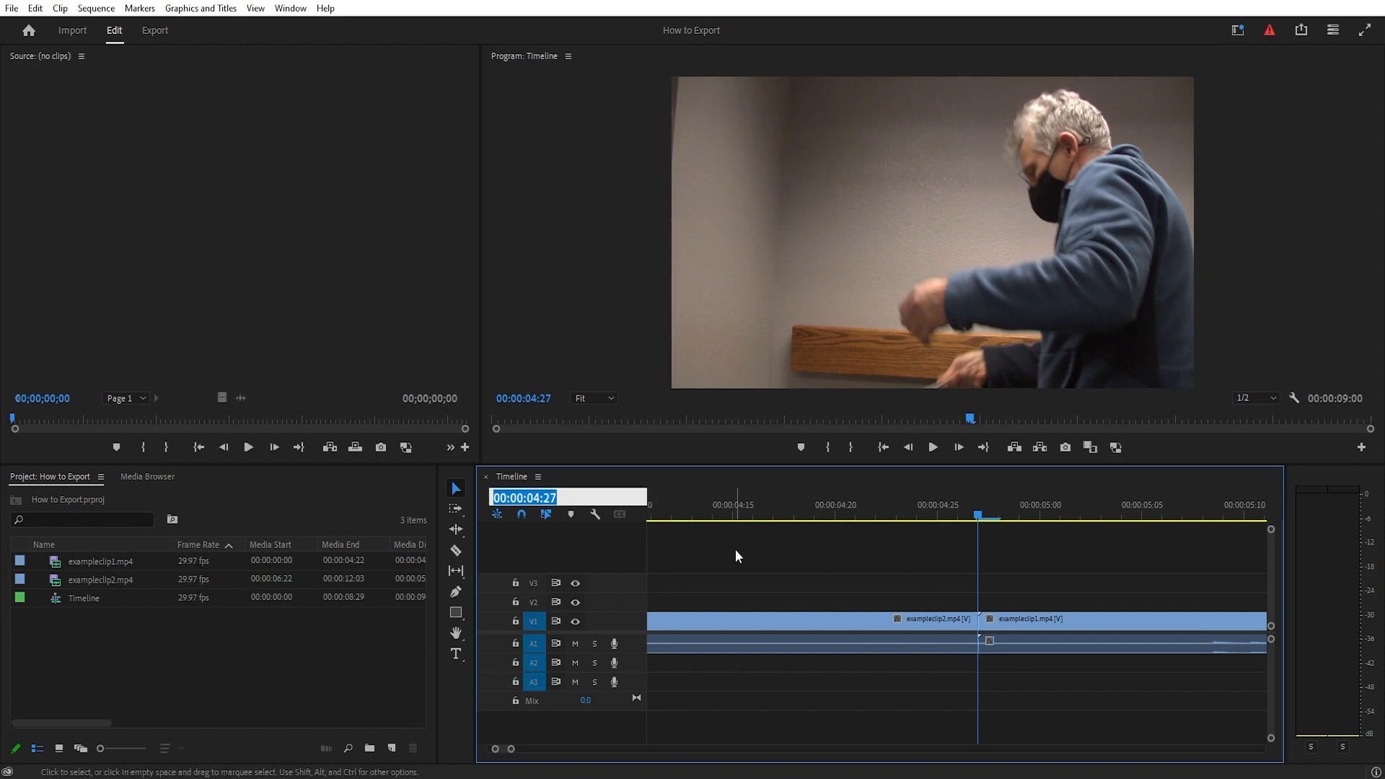
click(733, 549)
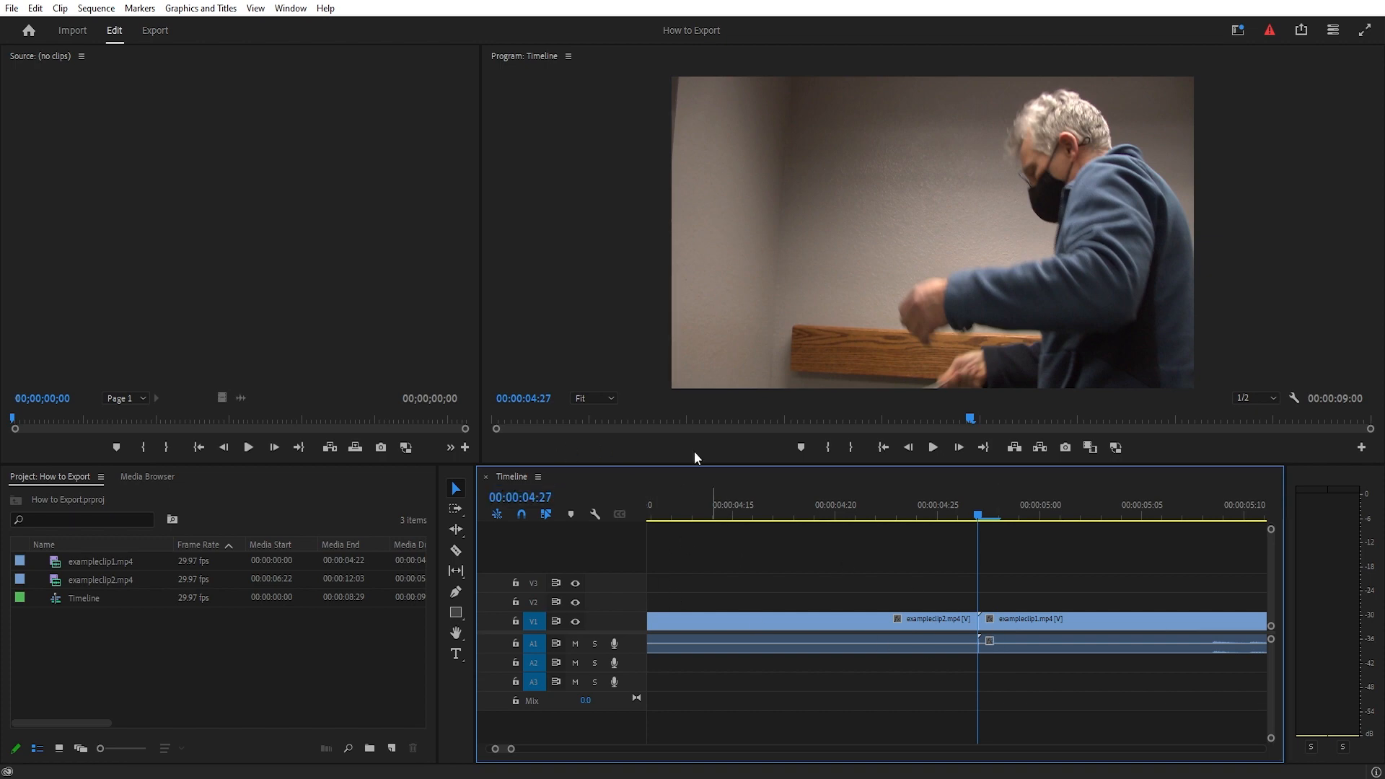
- Set the export range for the second clip with in point 00:00:04:27 and out point 00:00:08:29
click(153, 31)
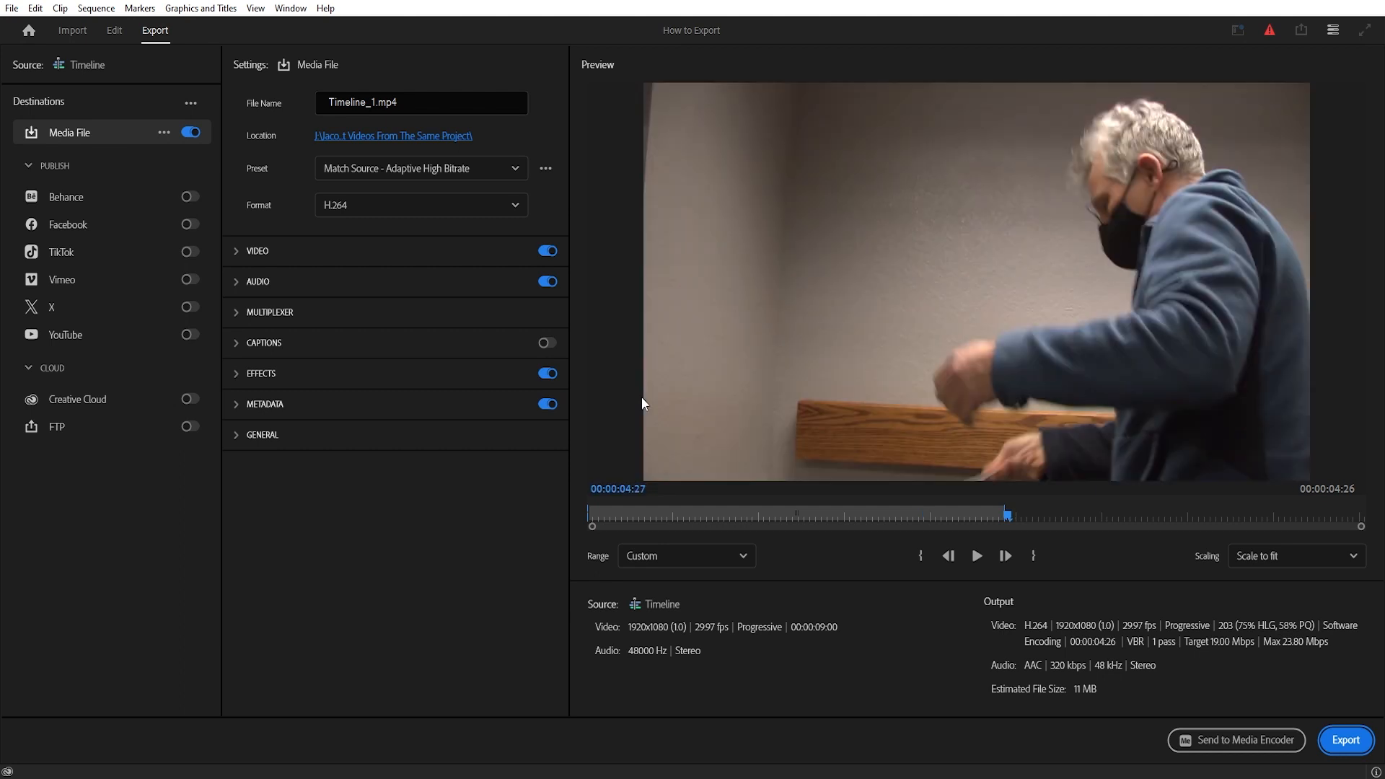
click(920, 555)
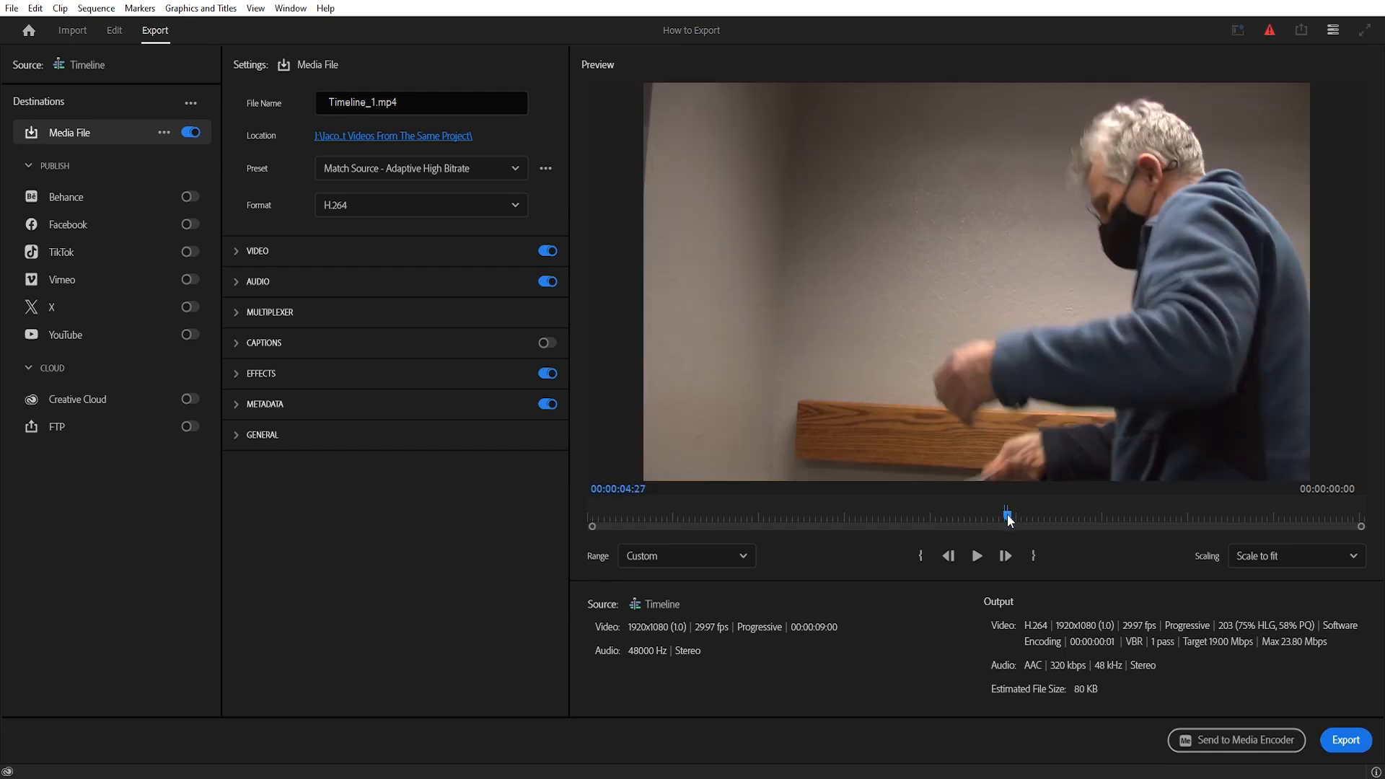
drag(1006, 517, 1358, 520)
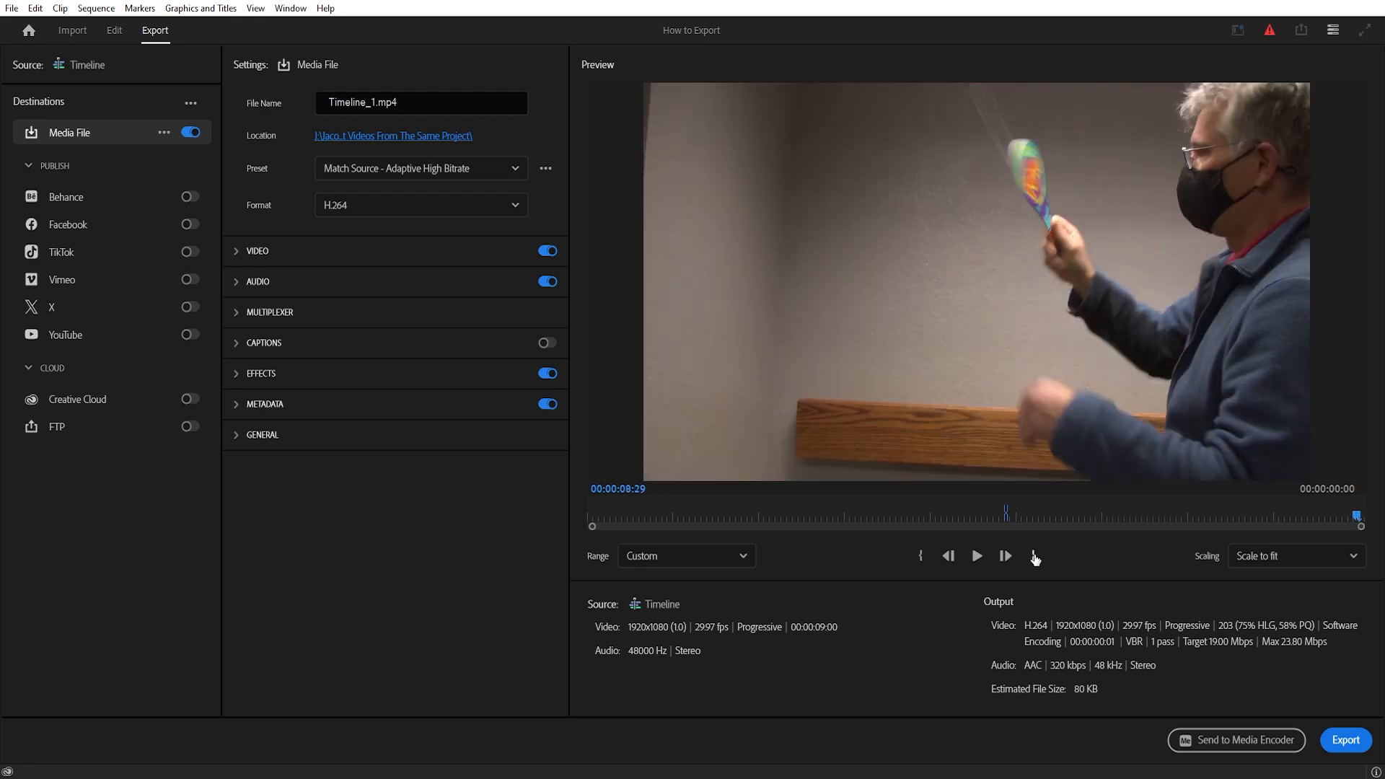
click(1032, 556)
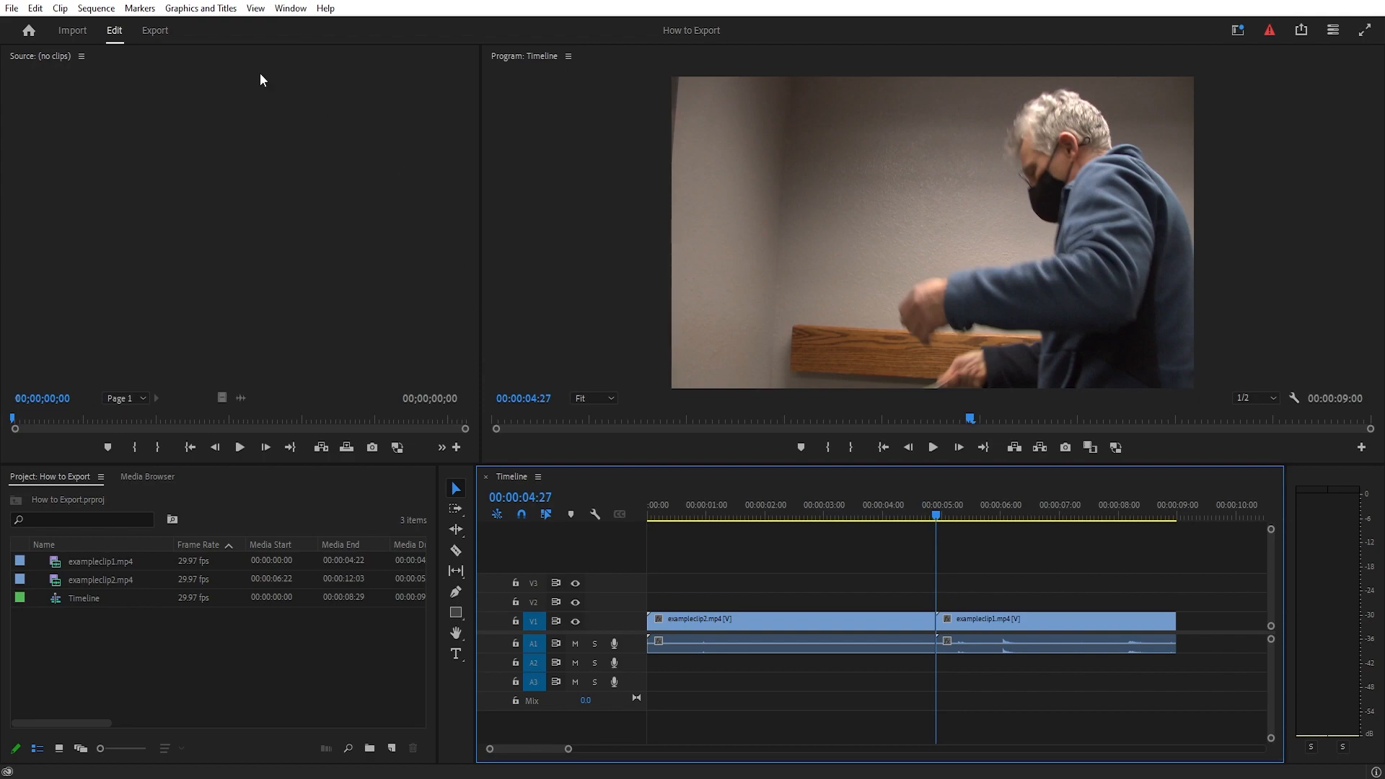
- Send the Timeline sequence to Adobe Media Encoder and maximize the encoder window
click(12, 8)
mouse_move(70, 463)
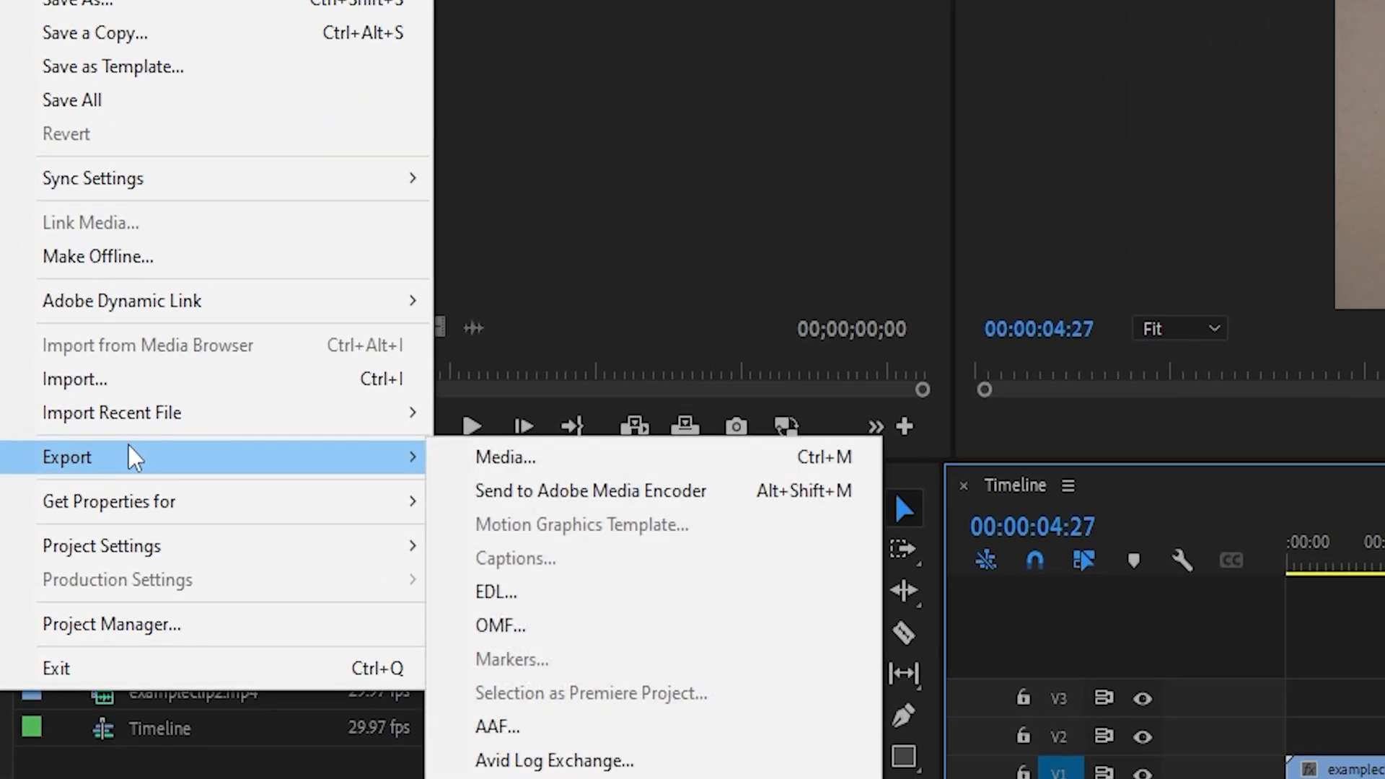
click(626, 500)
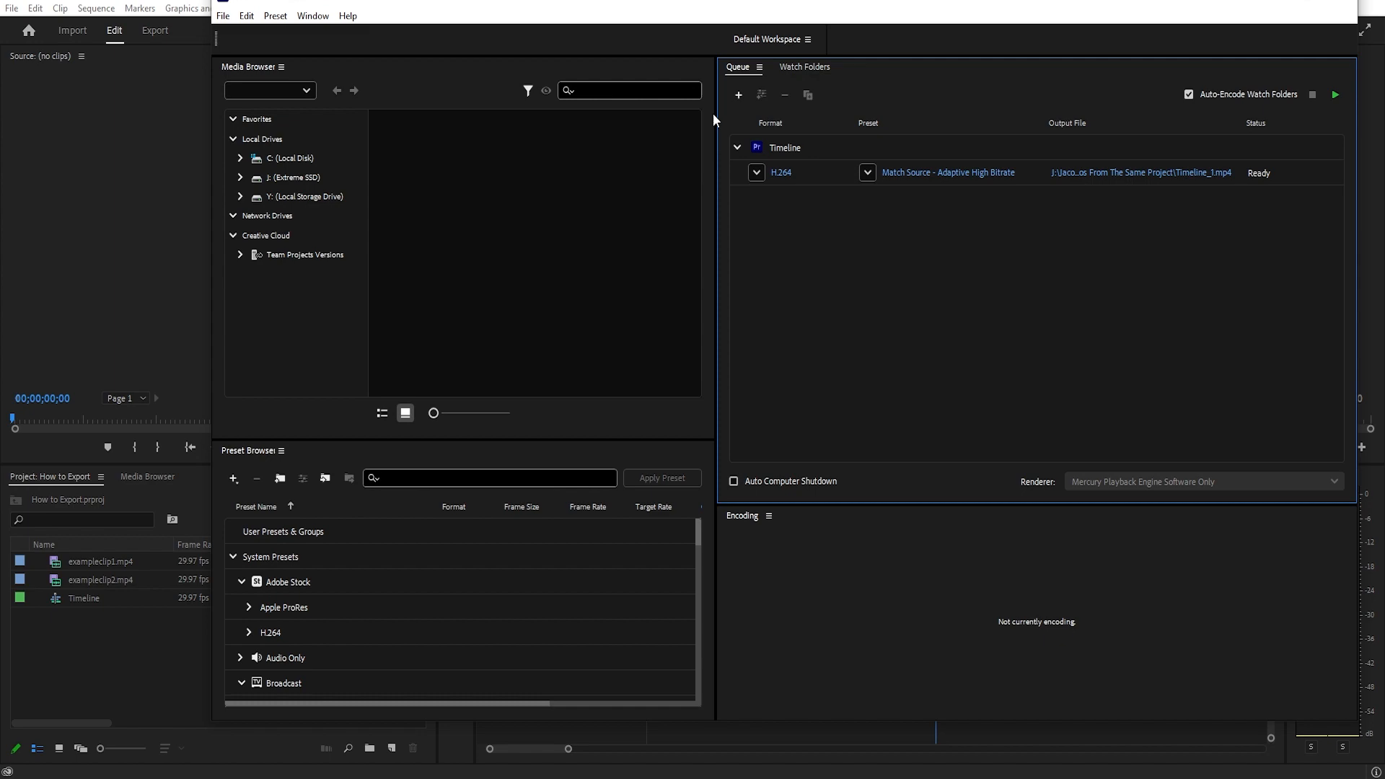
double_click(702, 6)
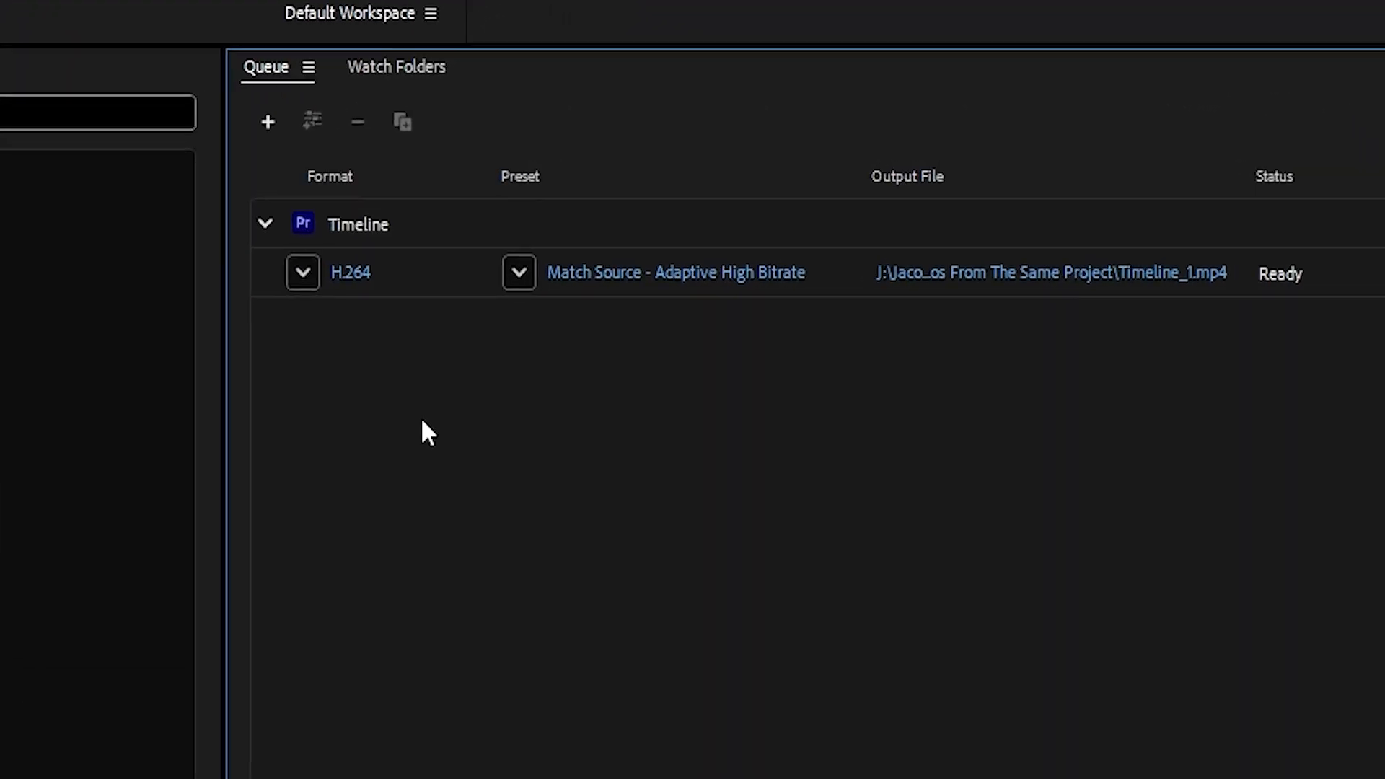
- Open the export settings of the queued Timeline job and rename its output file "how to epxort"
mouse_move(592, 279)
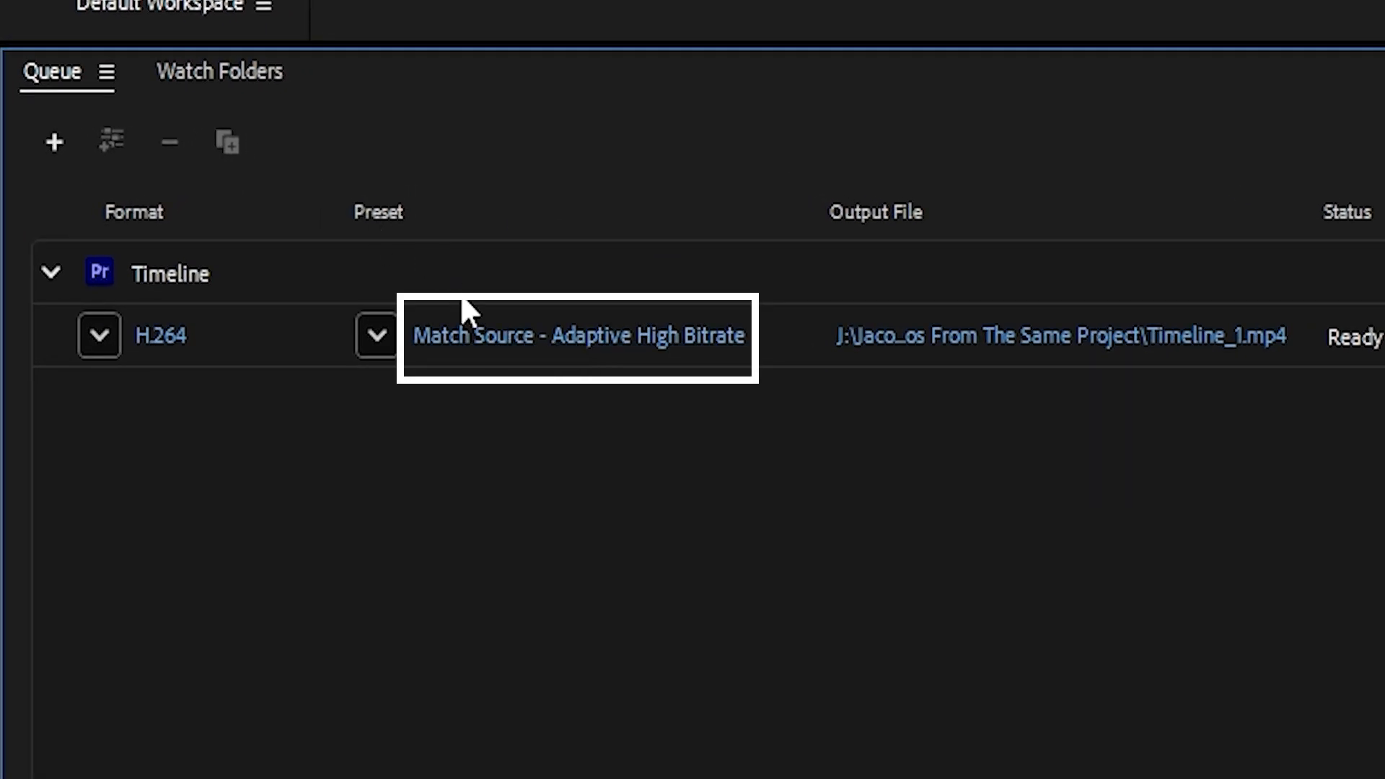
click(474, 337)
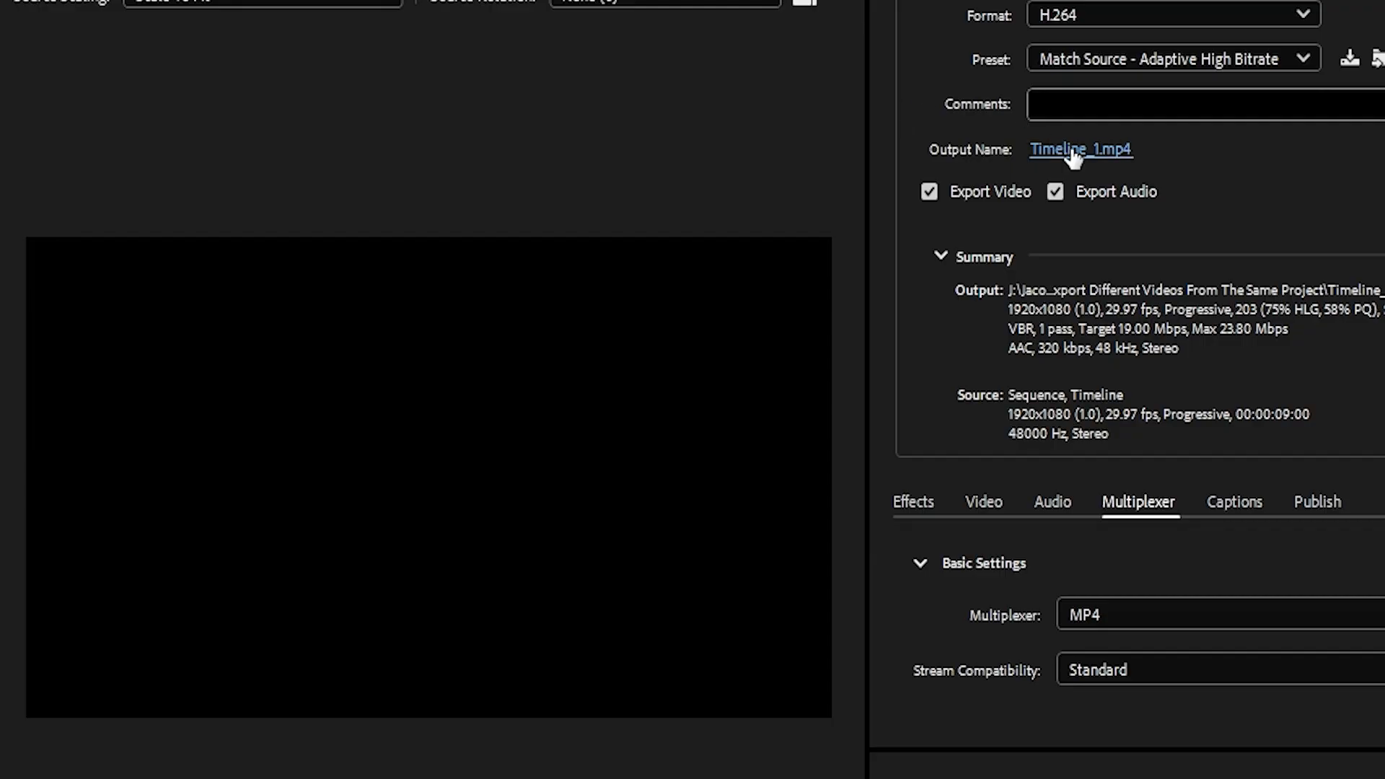
click(878, 199)
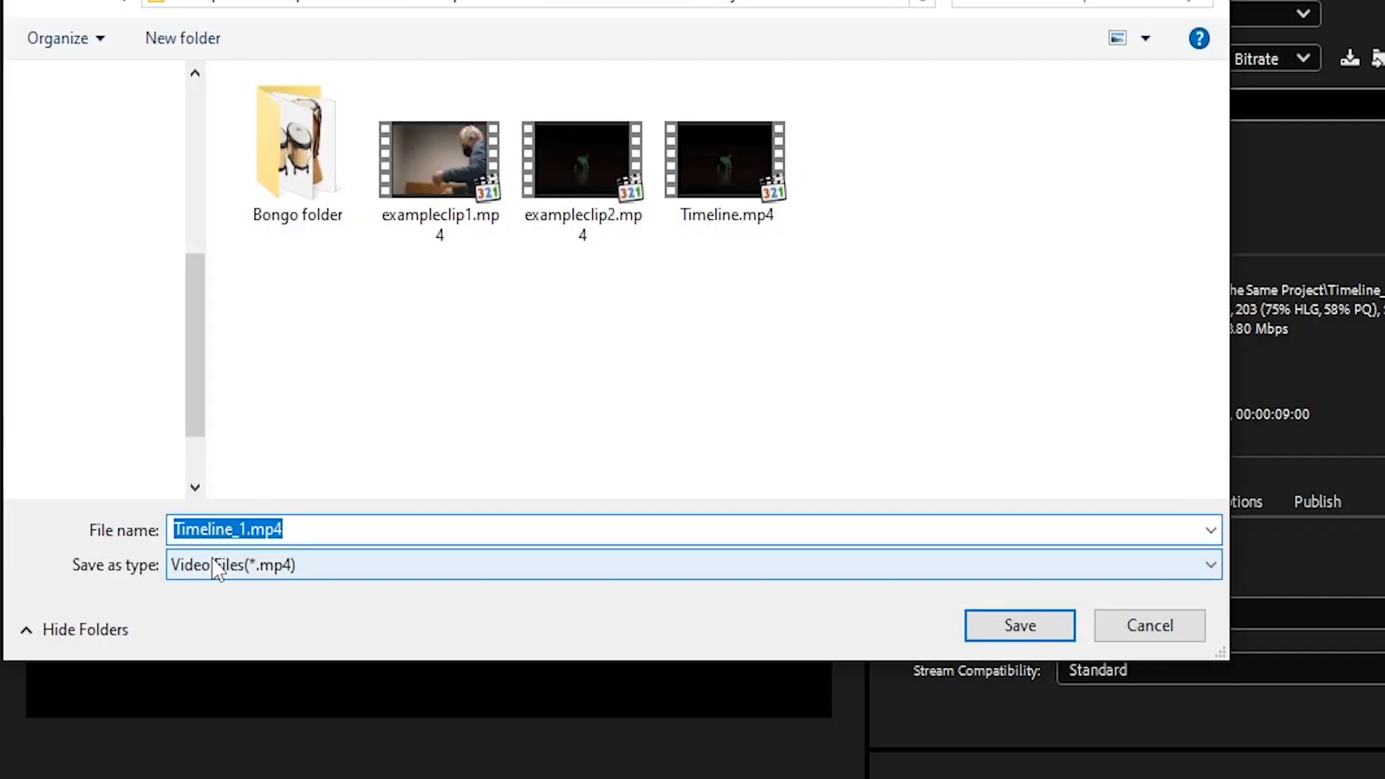
text(ed)
key(BackSpace)
key(BackSpace)
text(h)
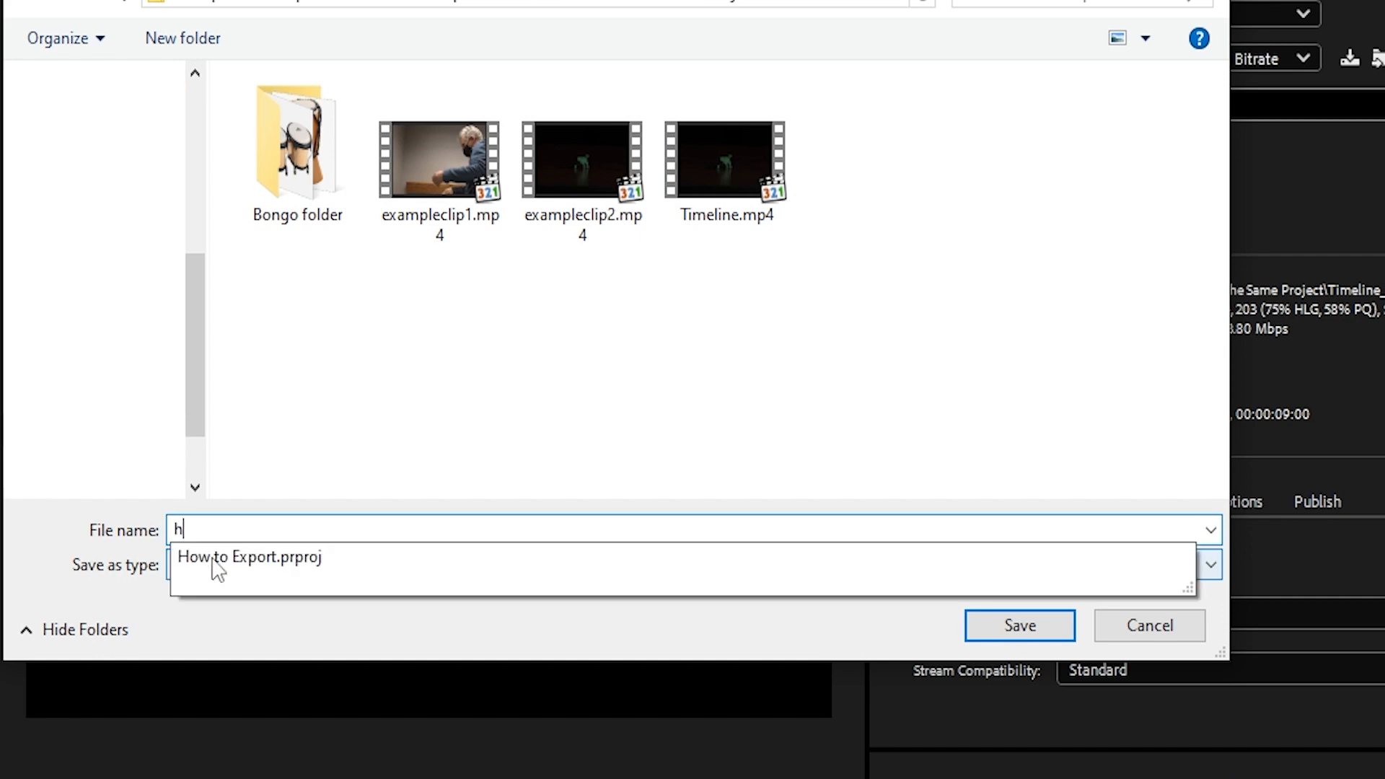
text(ow to ep)
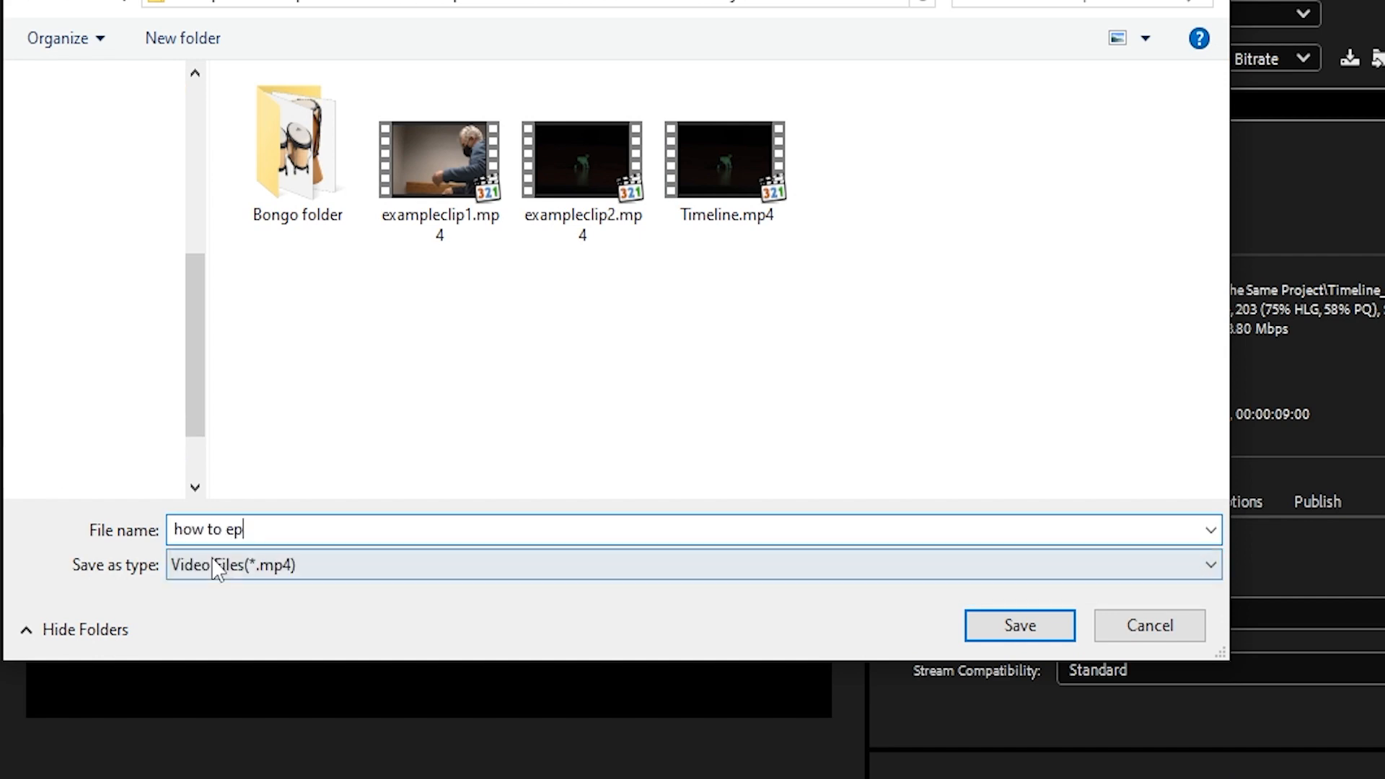
text(xort)
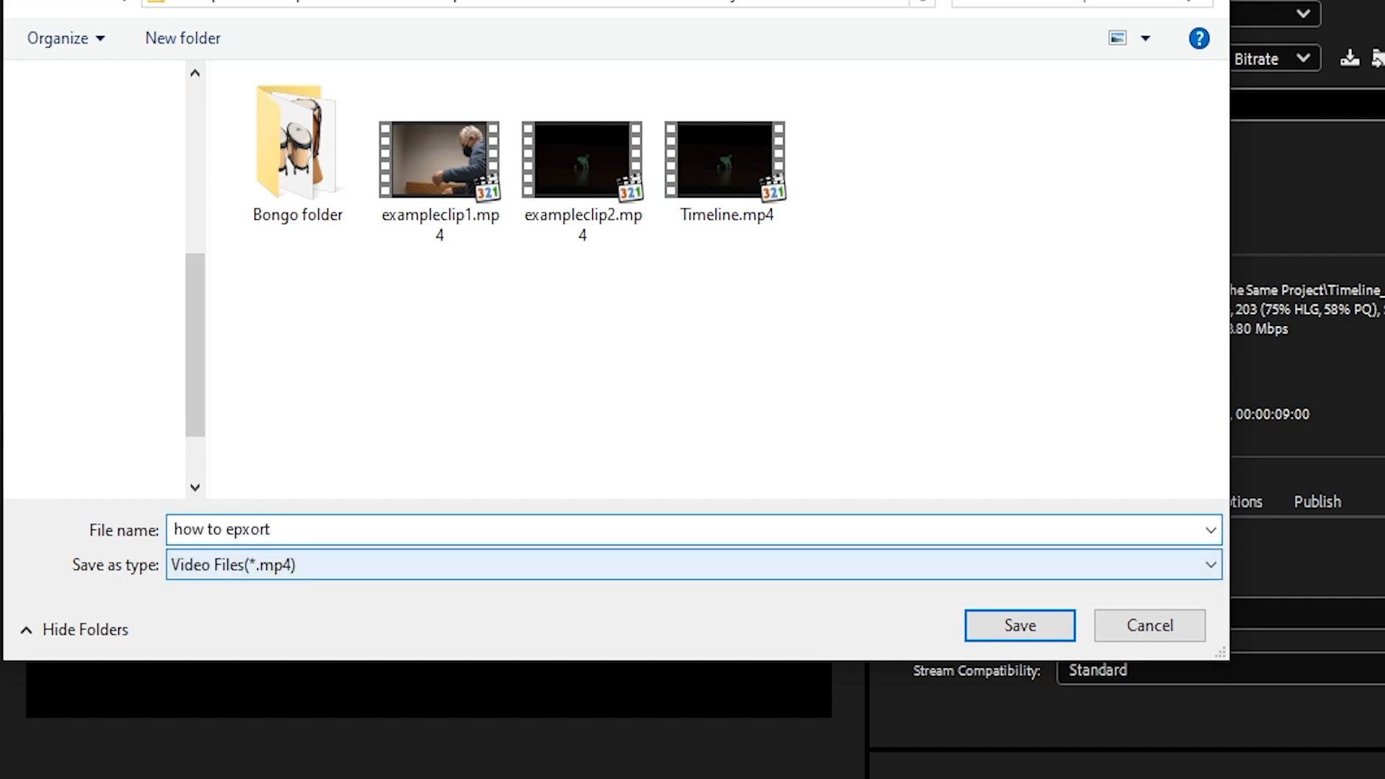
key(Return)
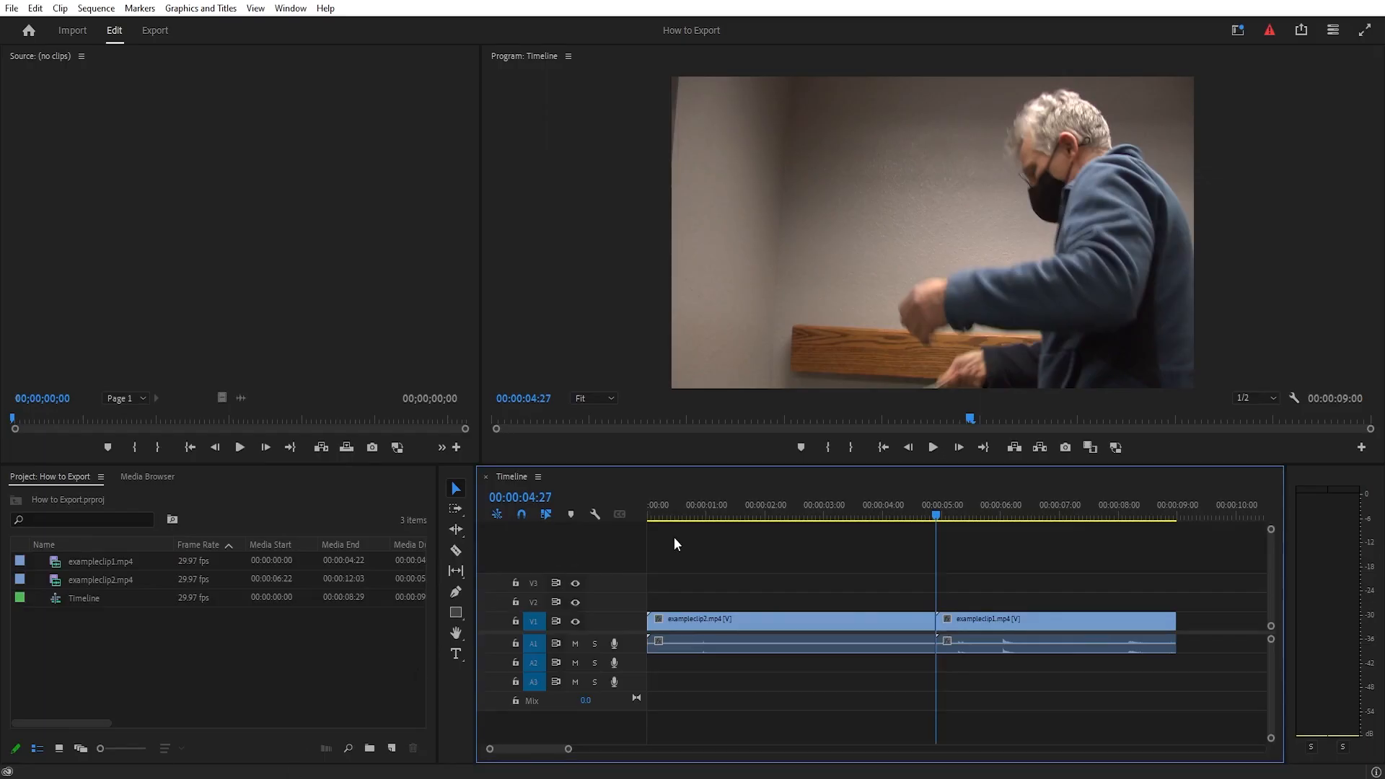
- Switch to Premiere Pro, move the playhead to the last frame of exampleclip2.mp4 at 00:00:04:26, and copy that timecode
click(910, 449)
click(910, 448)
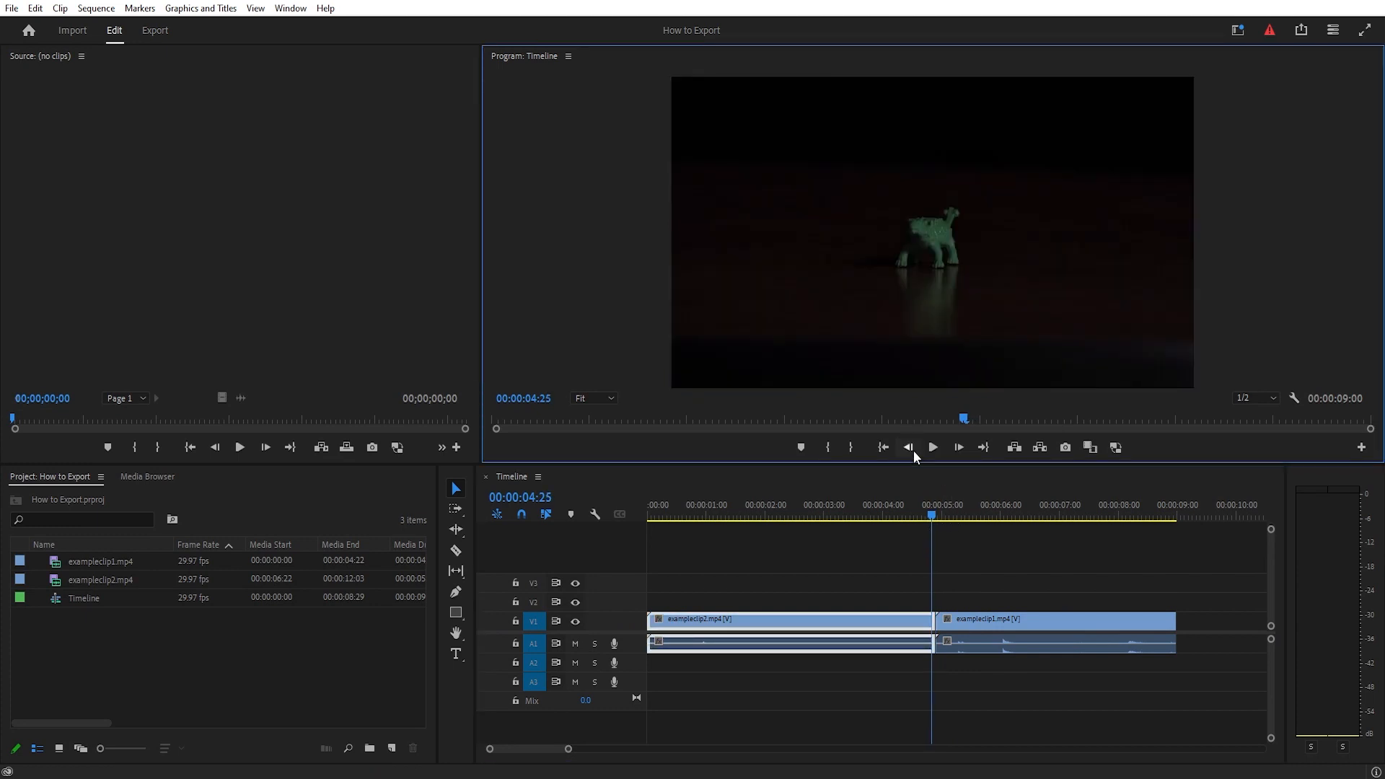
key(Right)
click(532, 399)
key(ctrl+c)
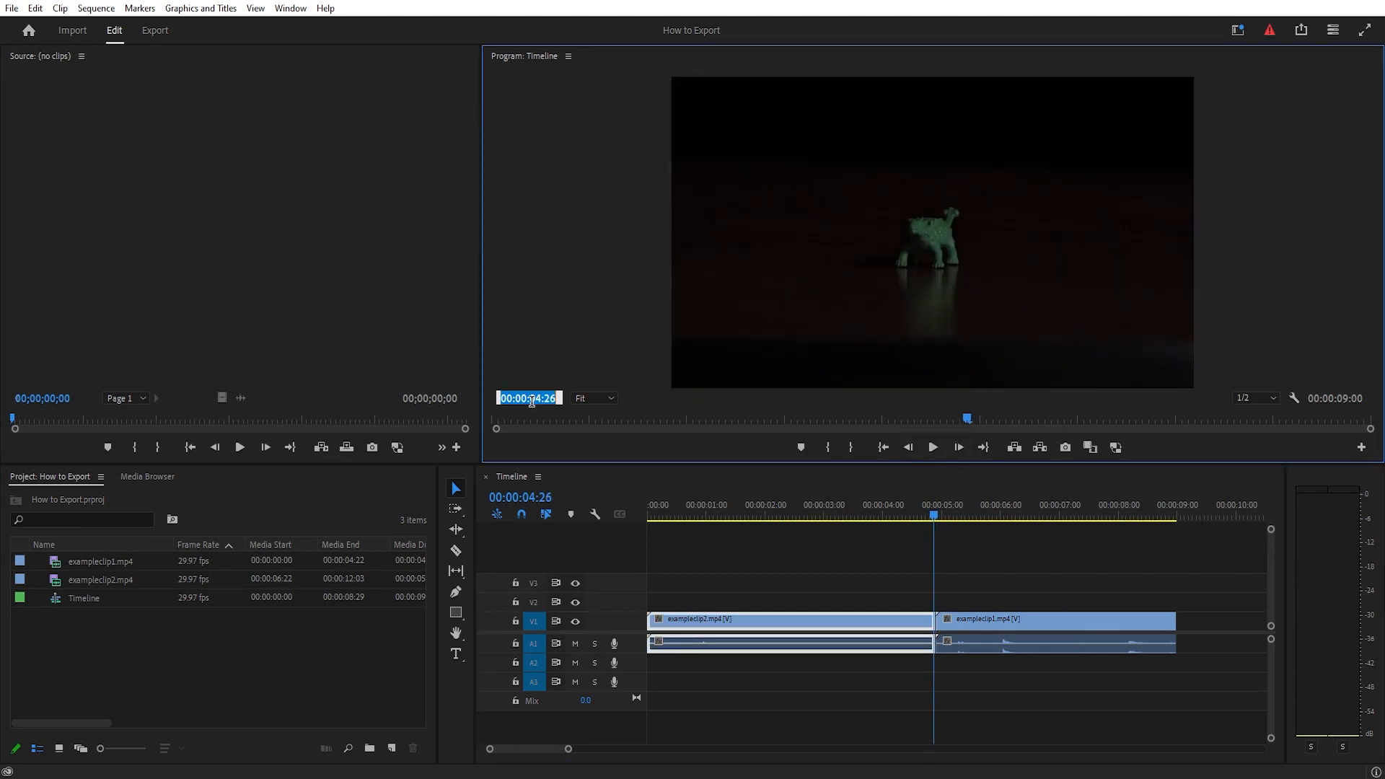
click(685, 557)
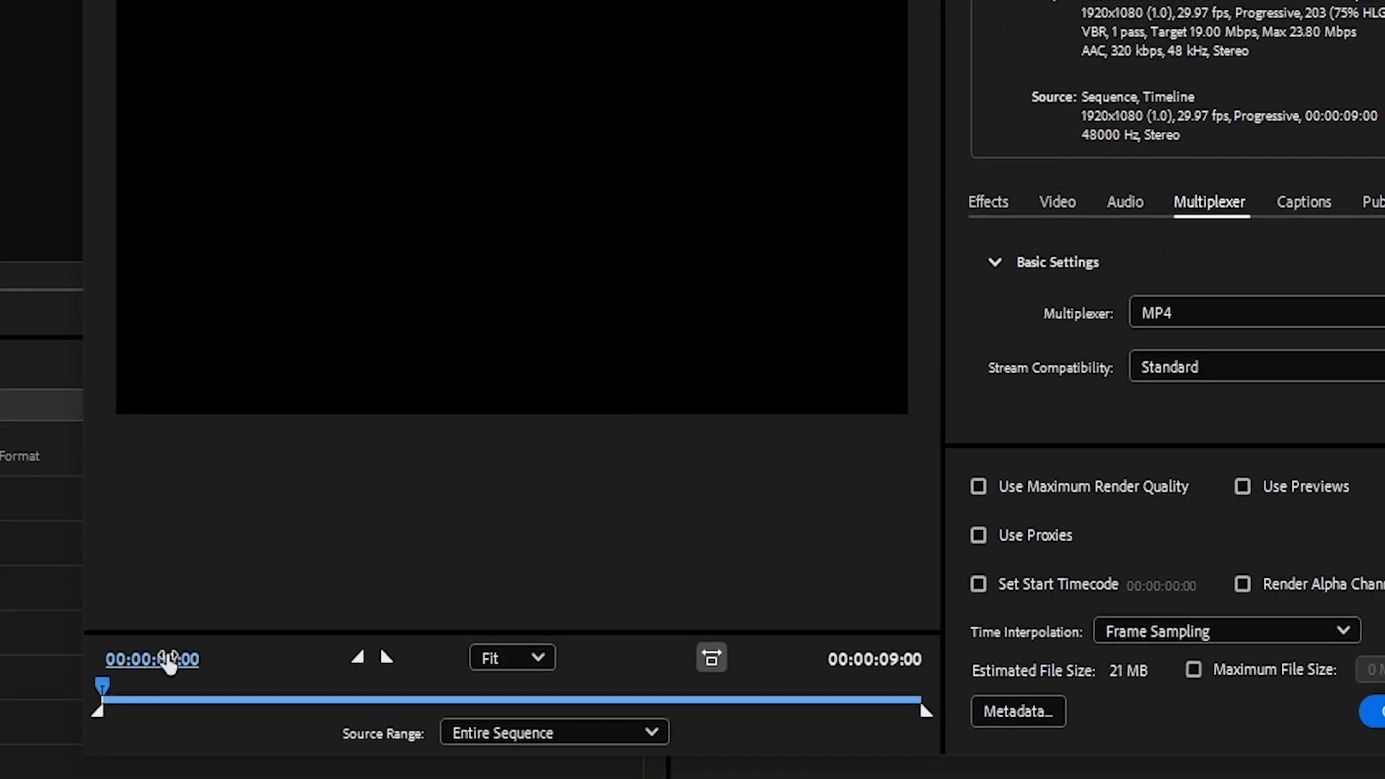
- In Adobe Media Encoder, set the job's out point at 00:00:04:26 and start encoding the queue
click(320, 652)
key(ctrl+v)
key(Return)
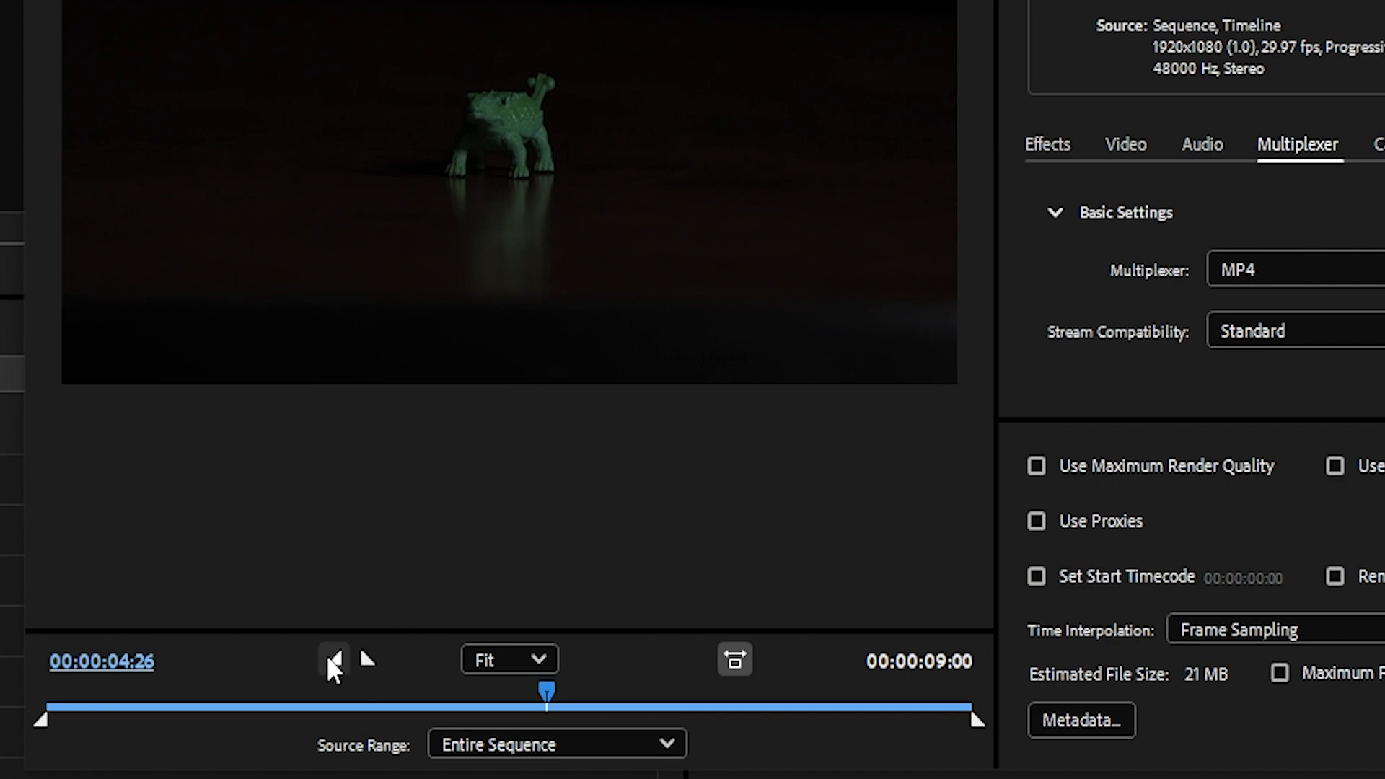
click(365, 658)
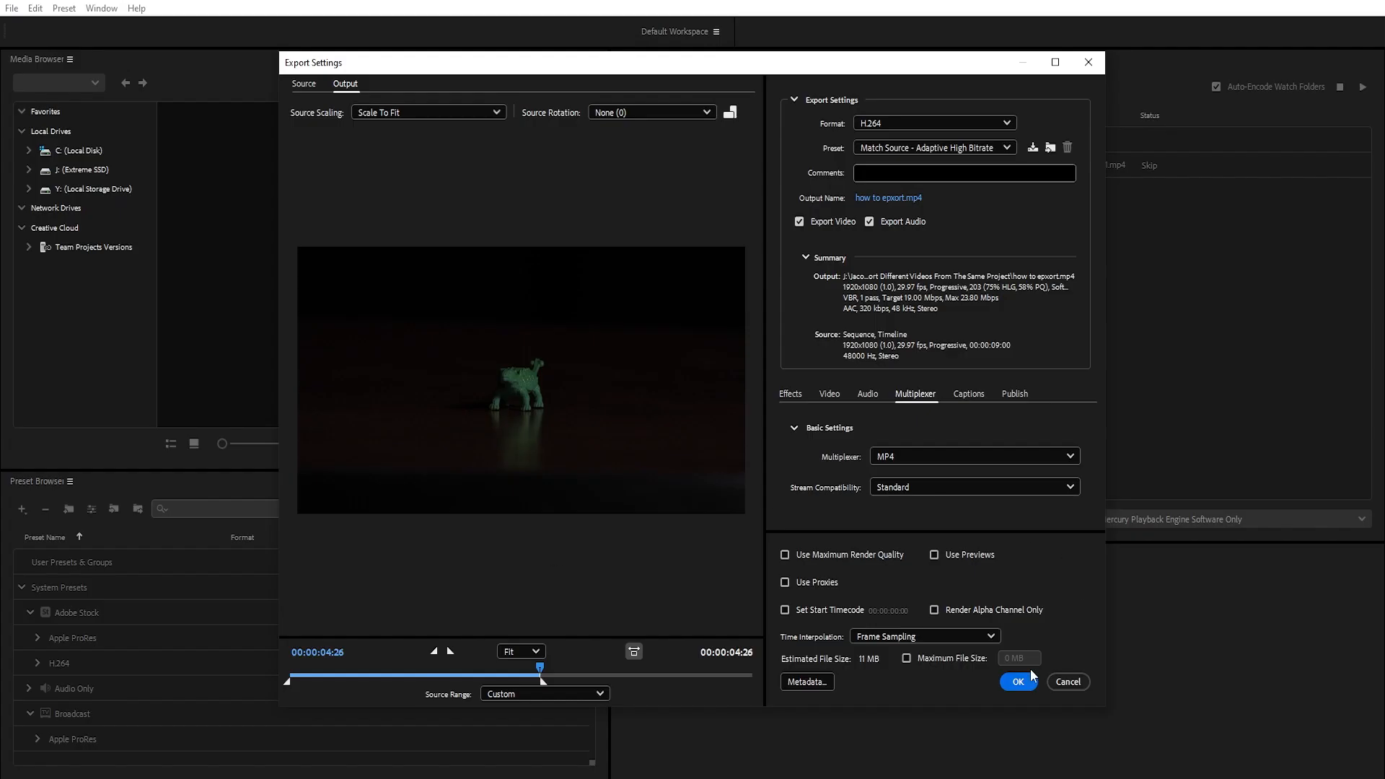
click(1019, 682)
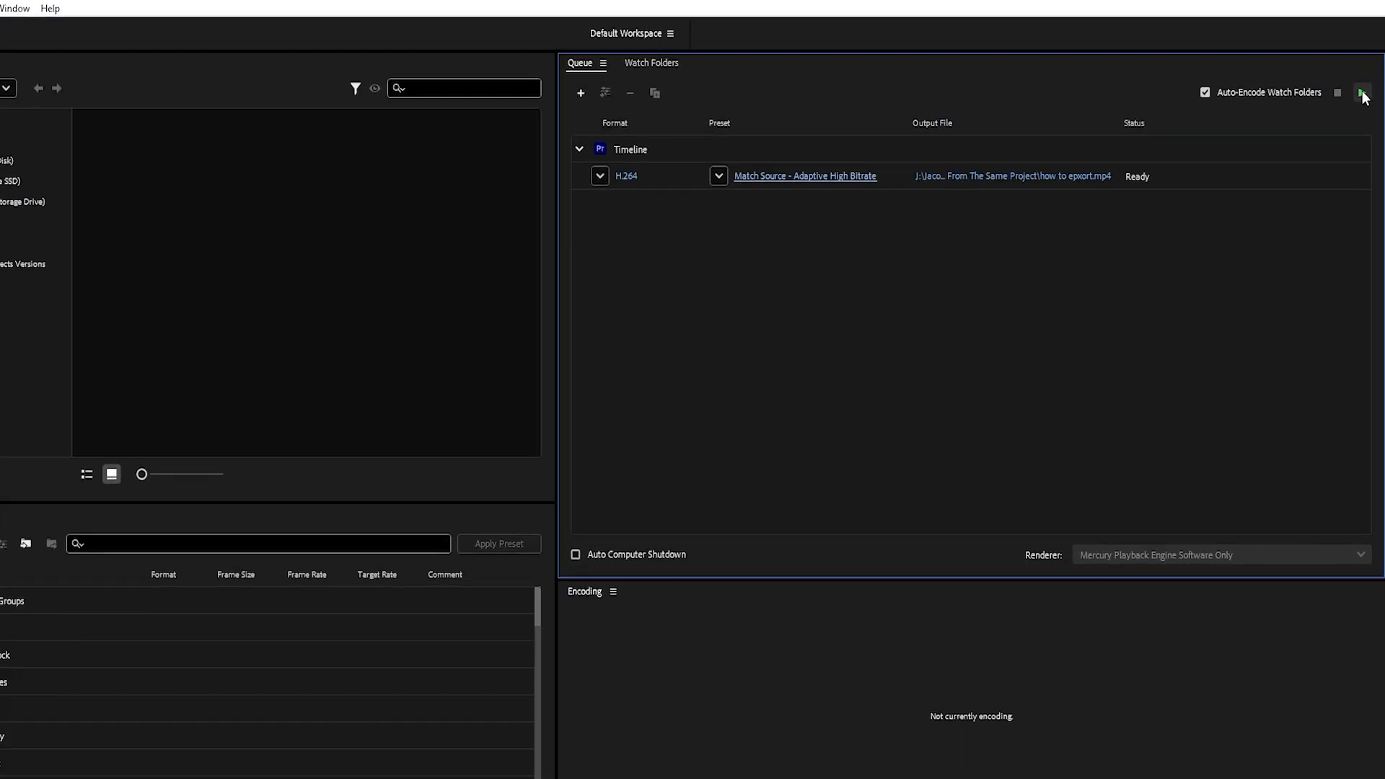
click(1359, 123)
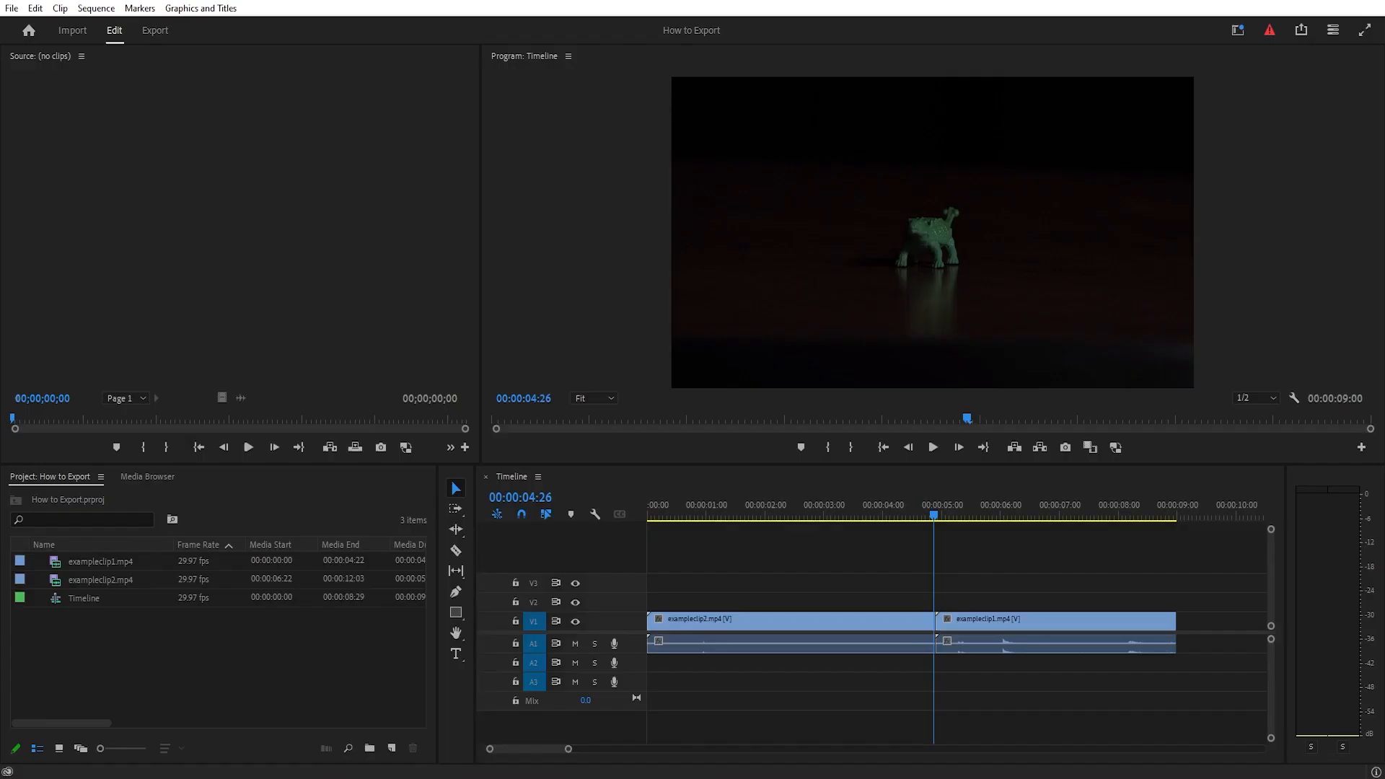
- Switch to Premiere Pro and send the Timeline sequence to the Adobe Media Encoder queue as another job
click(12, 8)
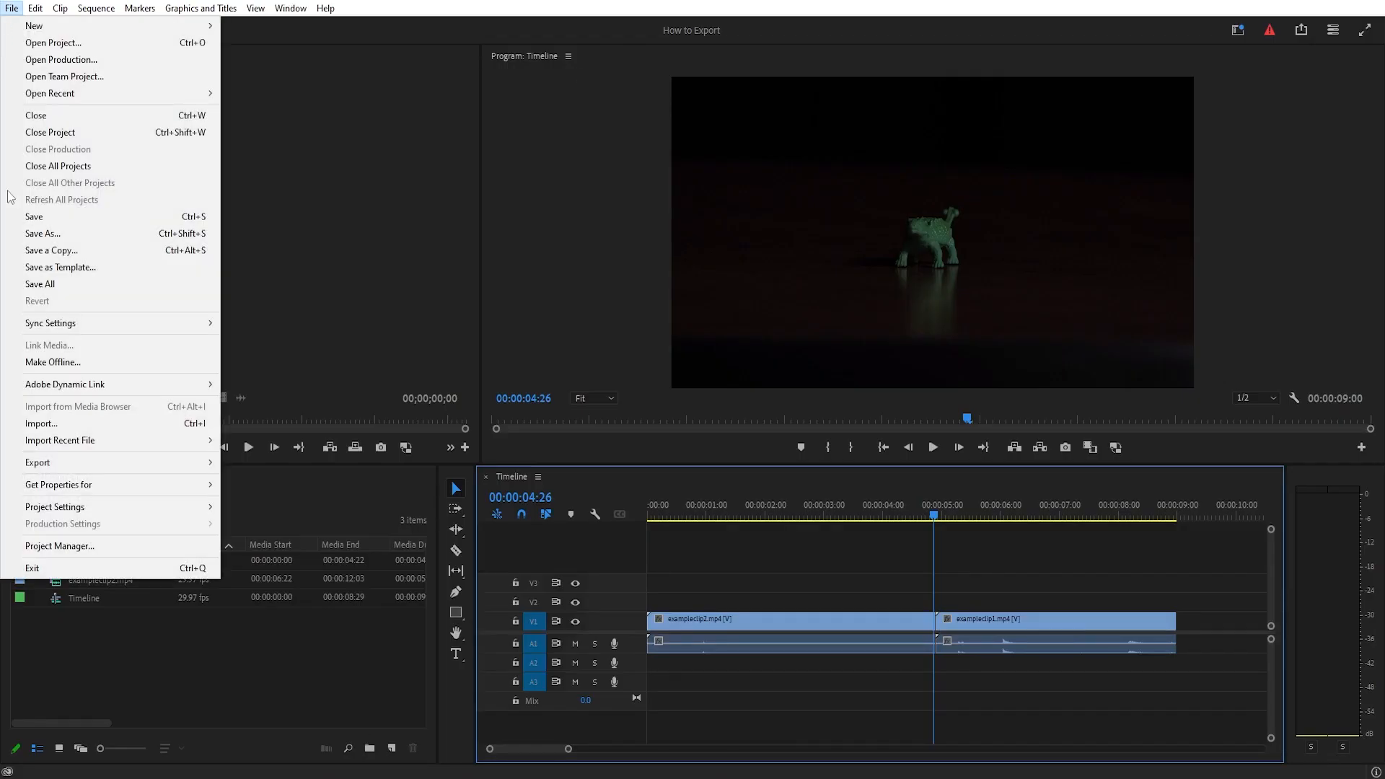
mouse_move(30, 465)
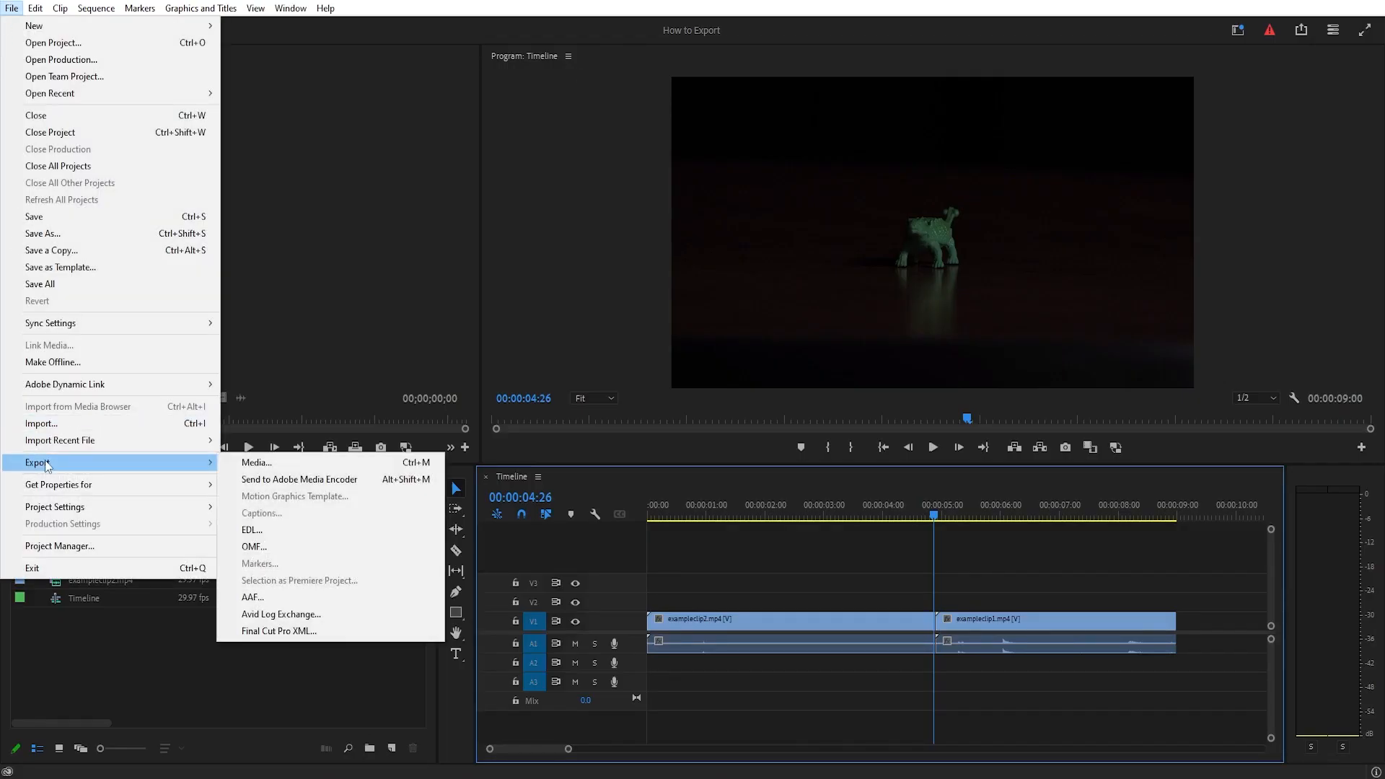
click(253, 480)
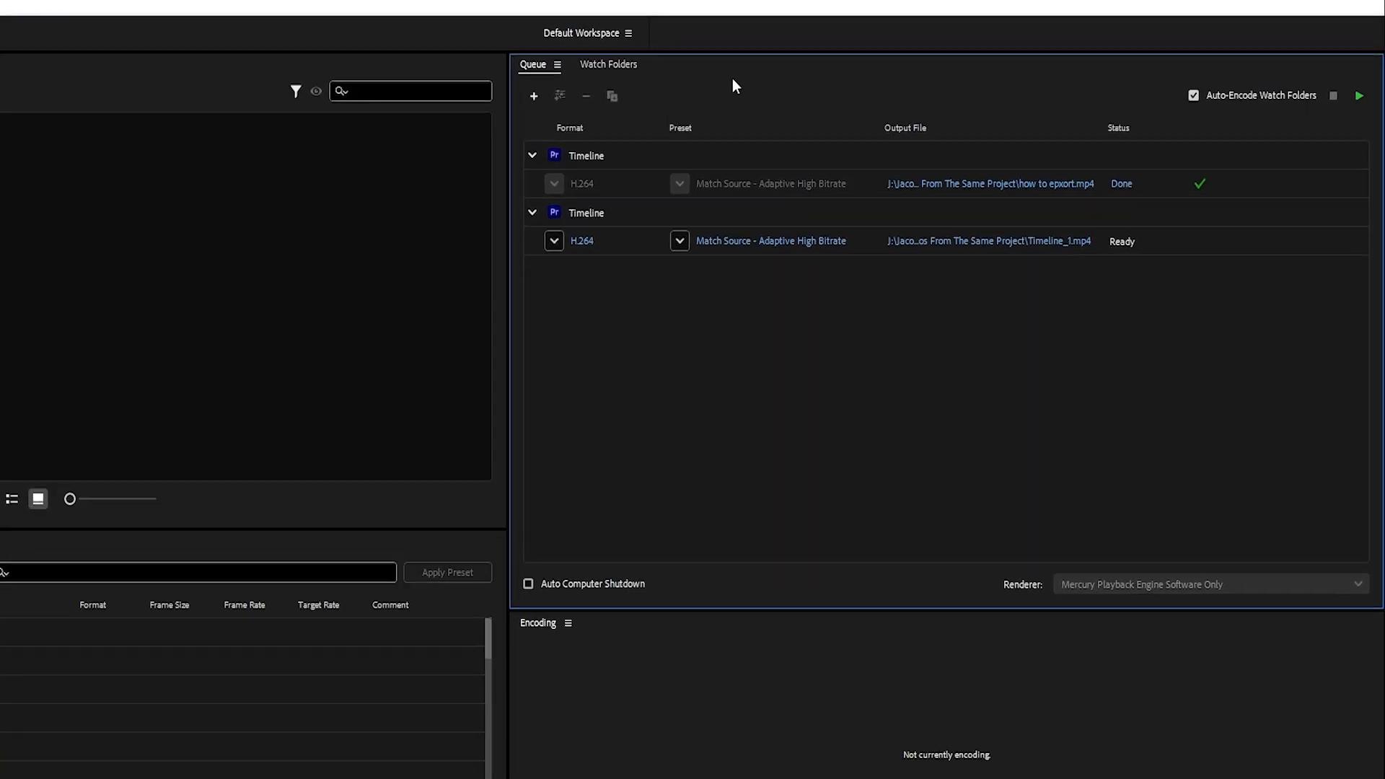